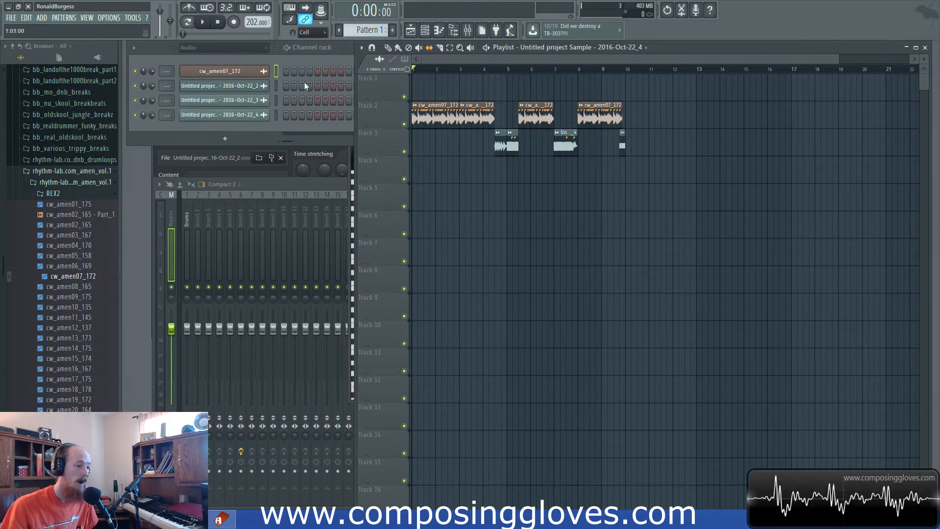
Solo Track 3 in the playlist and play it from bar 4 to hear its clips on their own.
right_click(404, 151)
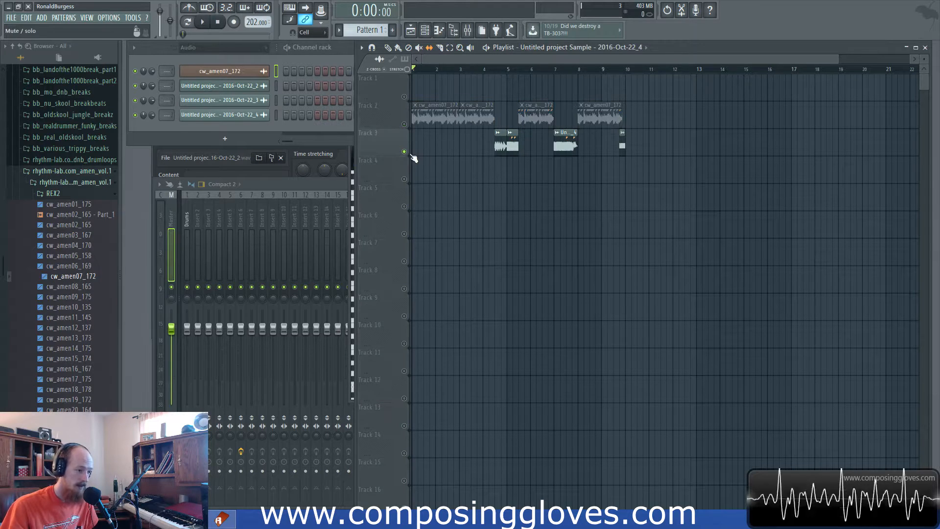
left_click(491, 69)
left_click(483, 69)
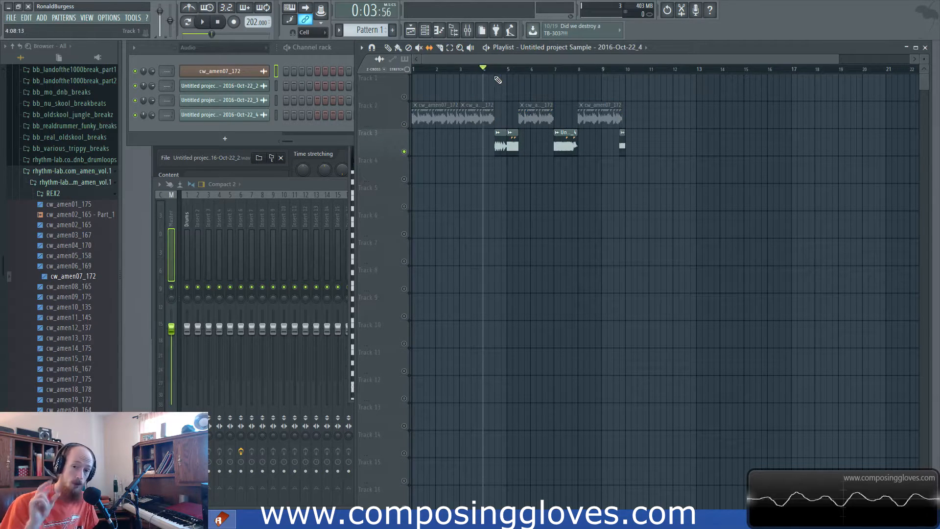
key("space")
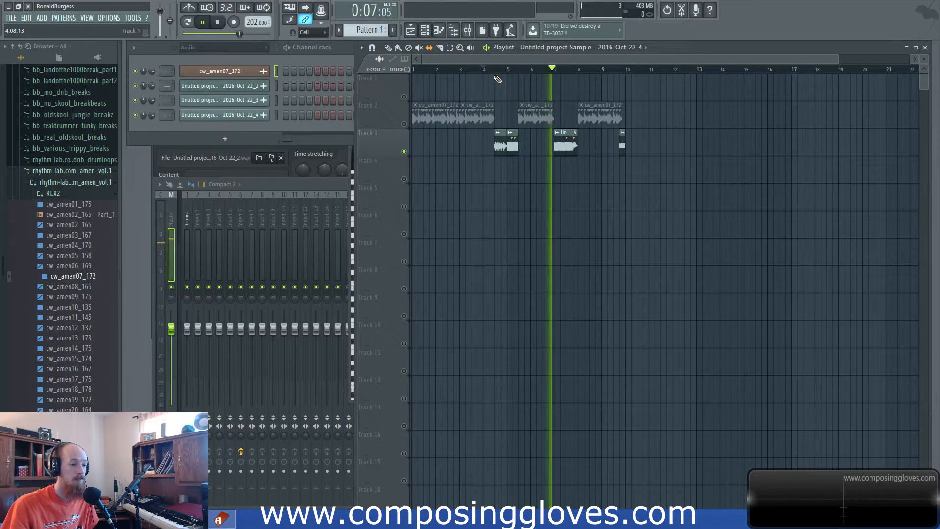
key("space")
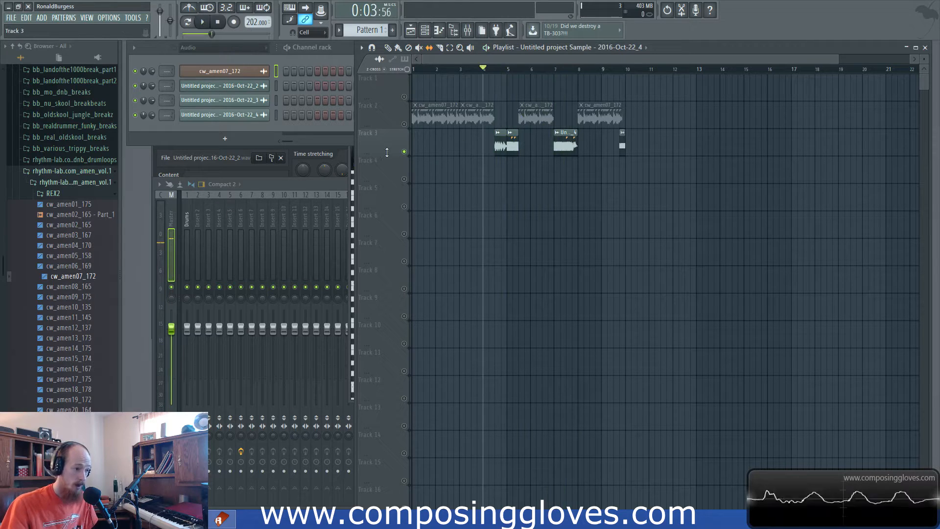
Turn off the solo on Track 3 and play the full arrangement from the beginning.
right_click(404, 152)
left_click(424, 70)
key("space")
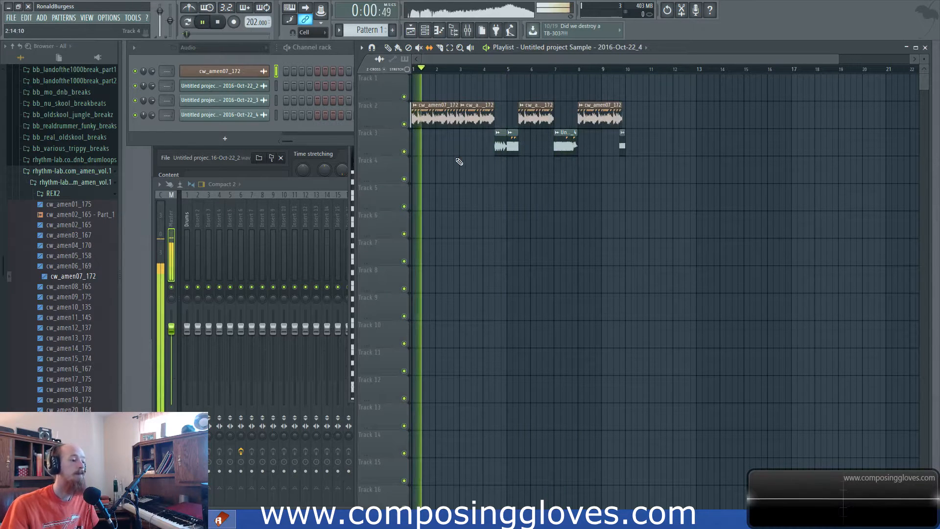
scroll(454, 161, "up", 2)
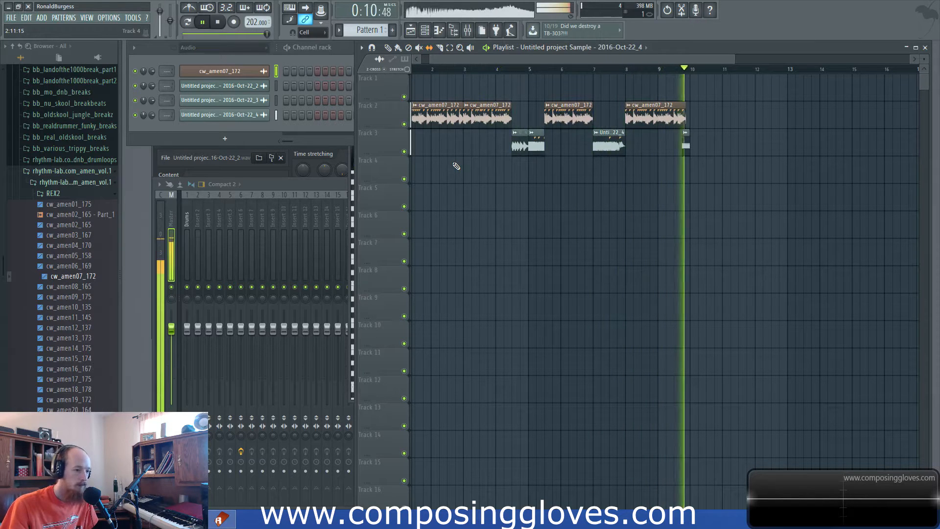
key("space")
Place a copy of the short resampled clip on Track 3 at bar 16 and extend its end to expose the rest of the sample.
scroll(531, 179, "up", 2)
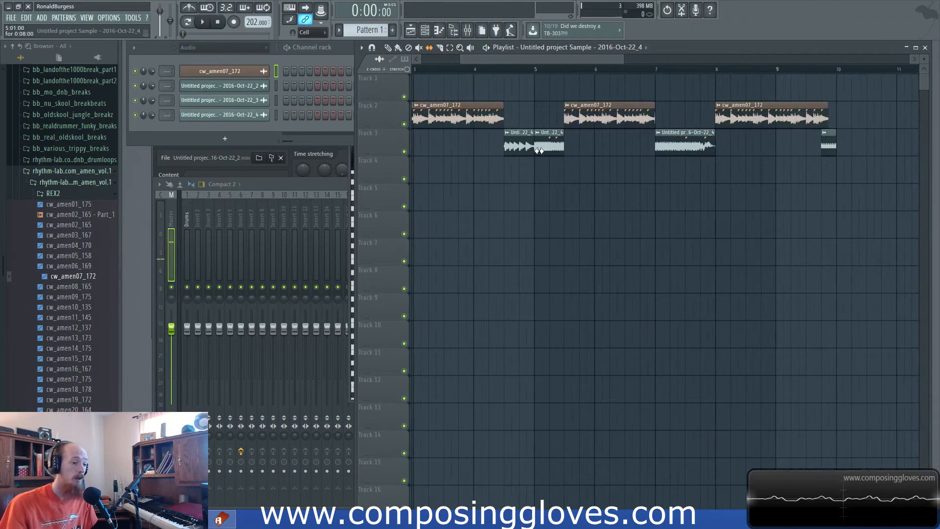
key("ctrl+z")
scroll(538, 150, "down", 3)
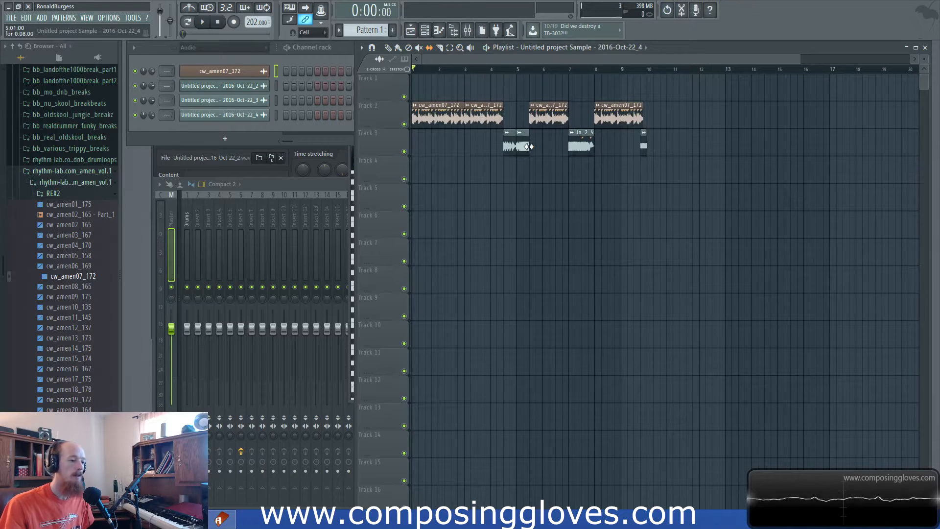
right_click(530, 146)
left_click(534, 130)
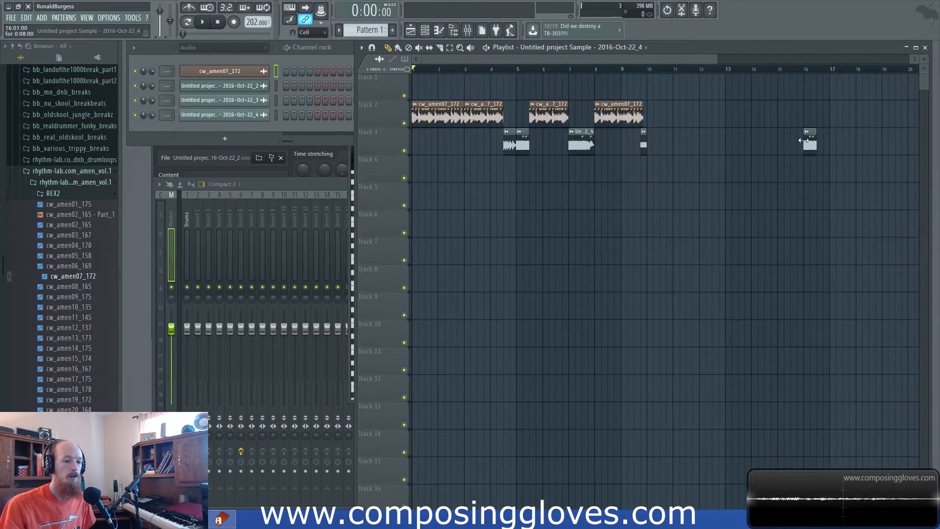
left_click_drag(816, 144, 939, 144)
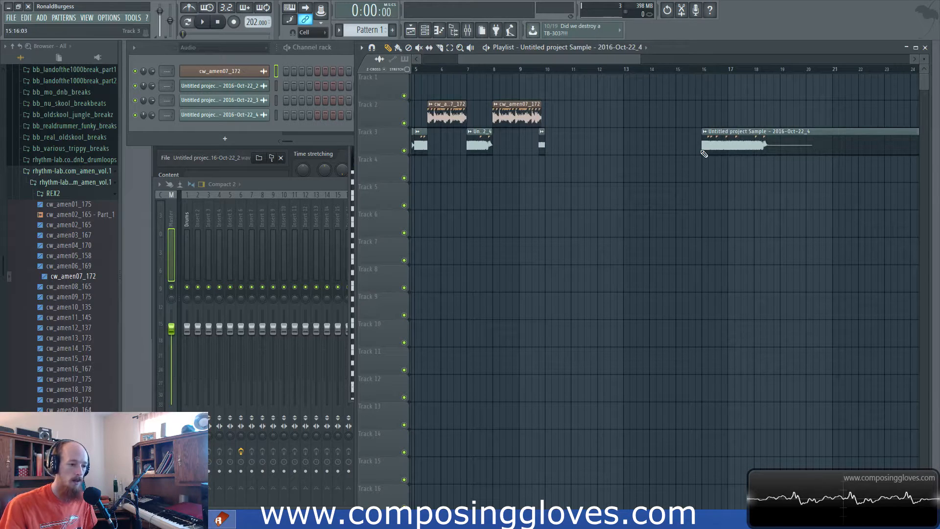
Extend the start of the copied clip on Track 3 to expose the whole sample, and reposition the clip between bars 13 and 14.
left_click_drag(703, 148, 412, 147)
left_click_drag(676, 139, 802, 141)
scroll(812, 189, "down", 1)
left_click_drag(811, 189, 625, 214)
scroll(668, 211, "up", 2)
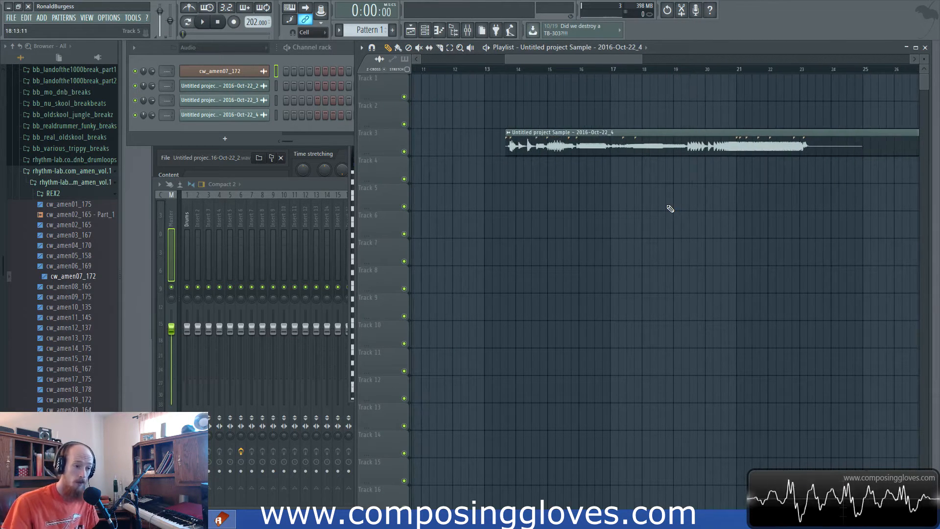
Switch to Renoise for a look at its pattern editor and return to FL Studio.
left_click(223, 522)
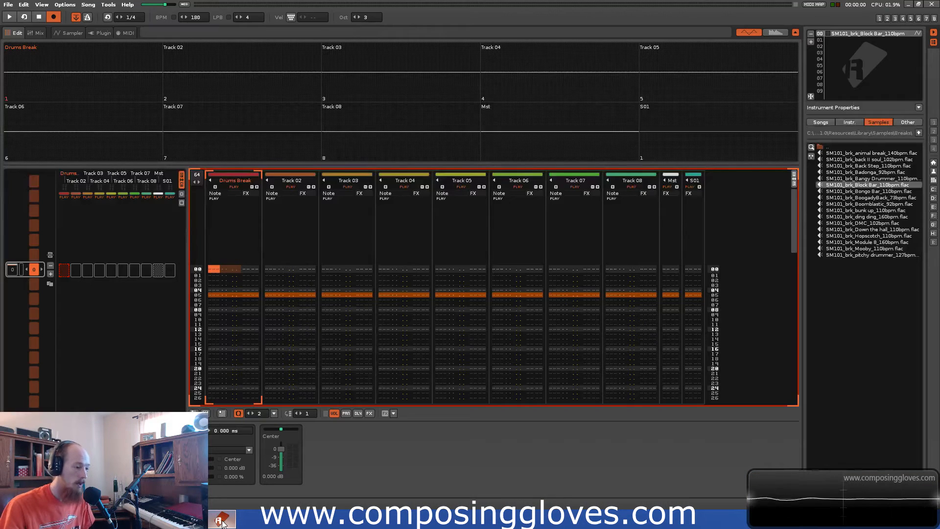
left_click(223, 522)
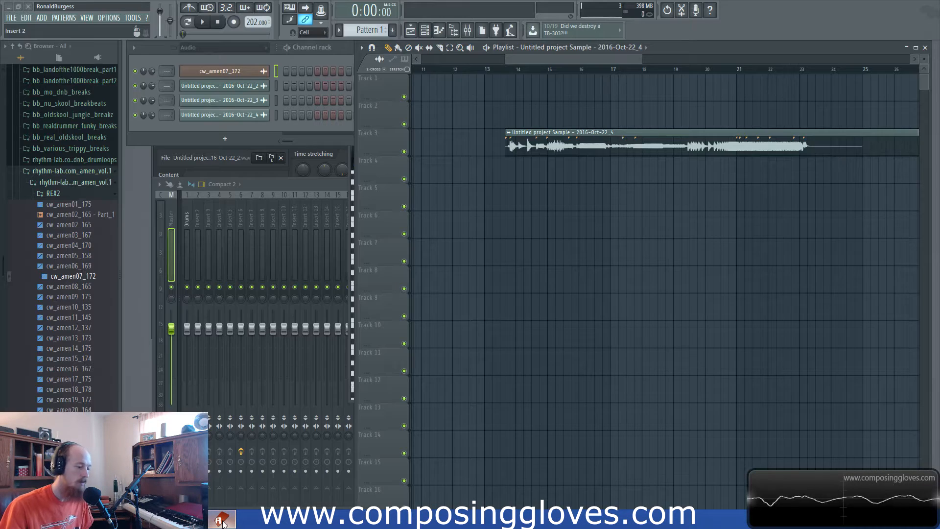
Move the full-length sample clip on Track 3 slightly earlier, to start just before bar 13.
left_click_drag(584, 61, 580, 63)
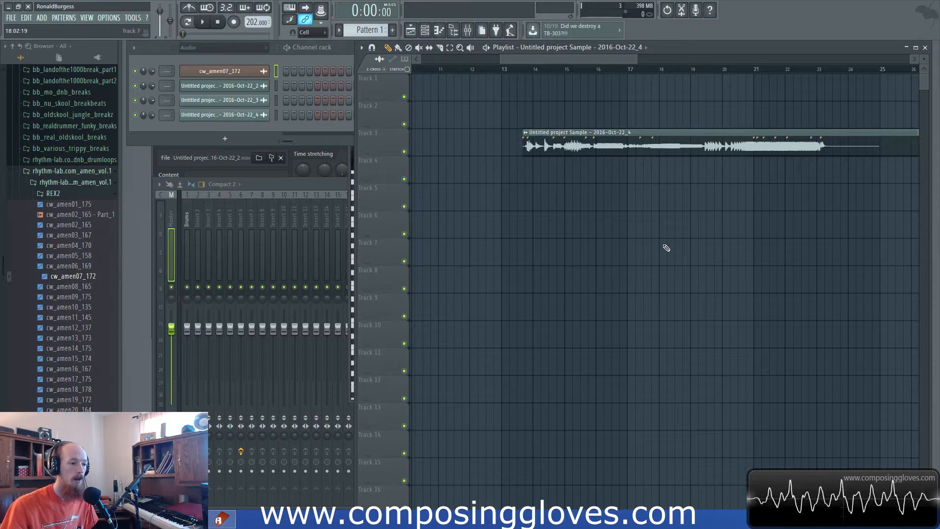
scroll(666, 248, "down", 2)
left_click_drag(587, 146, 568, 146)
scroll(539, 167, "up", 3)
scroll(540, 170, "up", 2)
Play the full-length resampled clip on Track 3 from bar 13.
left_click(502, 61)
left_click(555, 69)
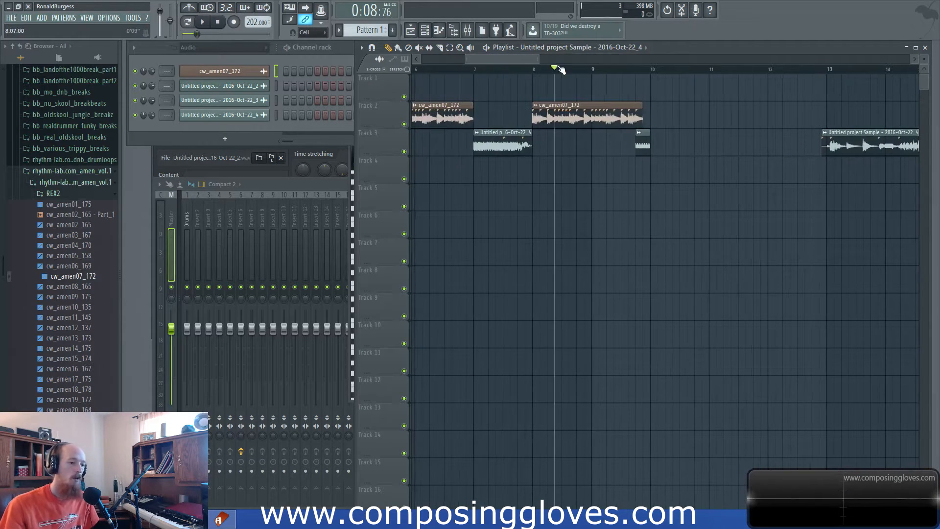
left_click_drag(524, 63, 562, 79)
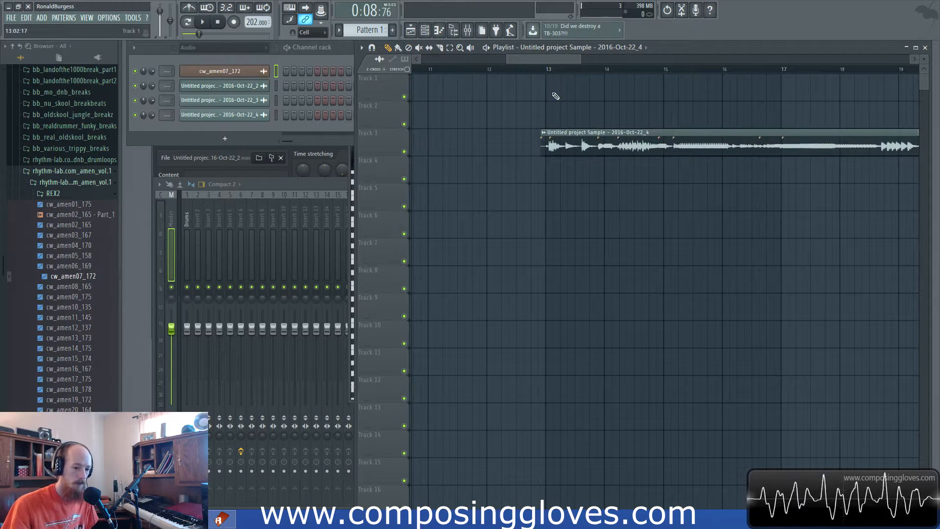
left_click(547, 69)
scroll(607, 120, "down", 3)
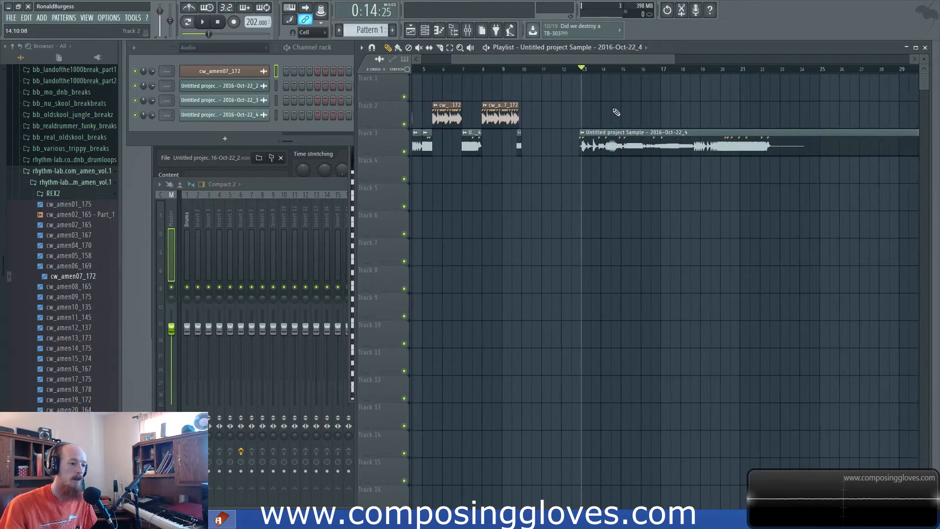
key("space")
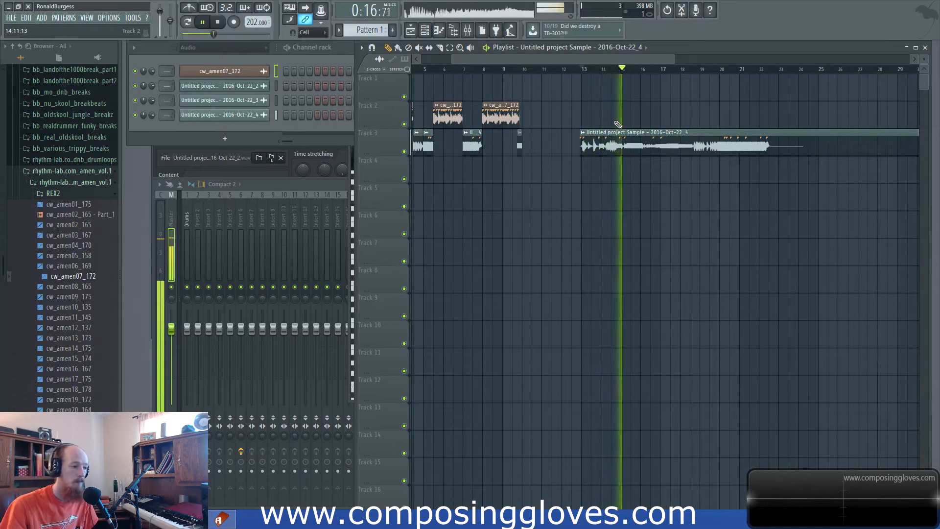
key("space")
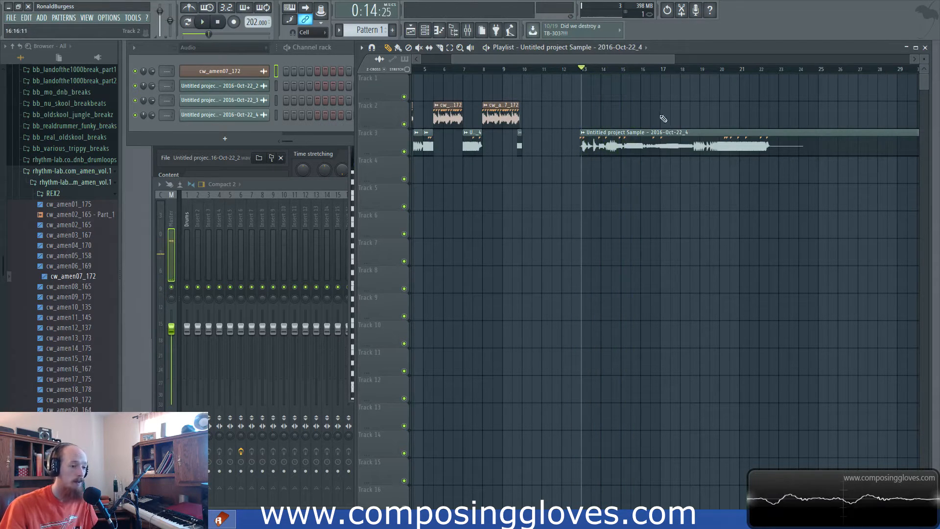
Delete the full-length sample clip from Track 3 and return to the arranged clips at the start of the playlist.
right_click(683, 147)
scroll(519, 105, "left", 3)
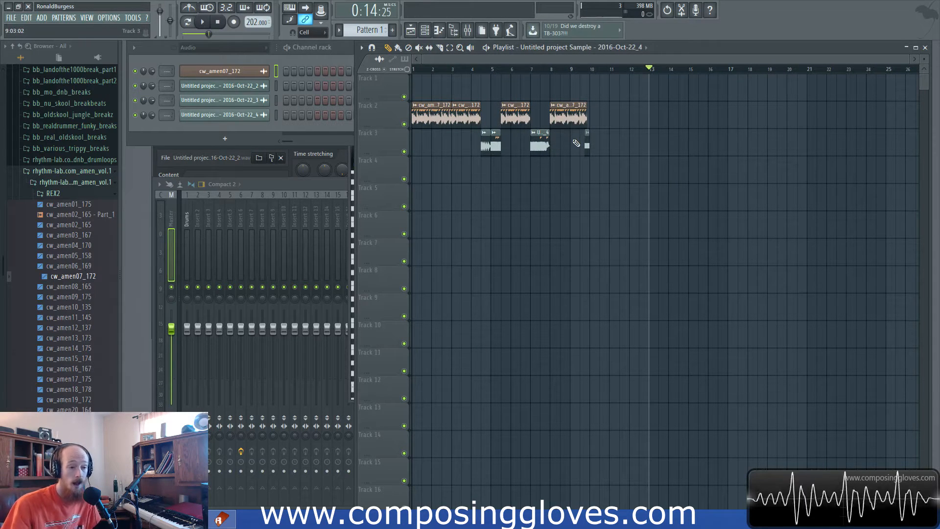
scroll(537, 146, "up", 5)
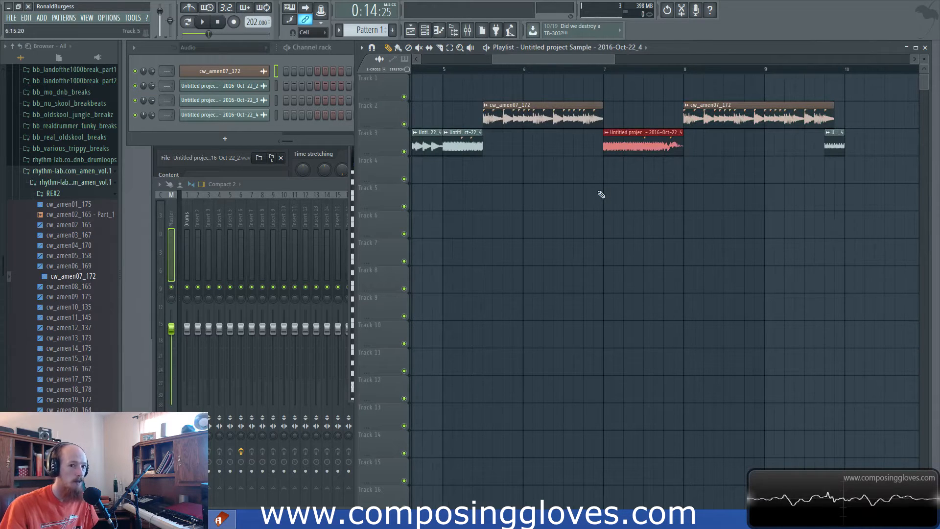
scroll(594, 199, "down", 3)
scroll(594, 198, "down", 1)
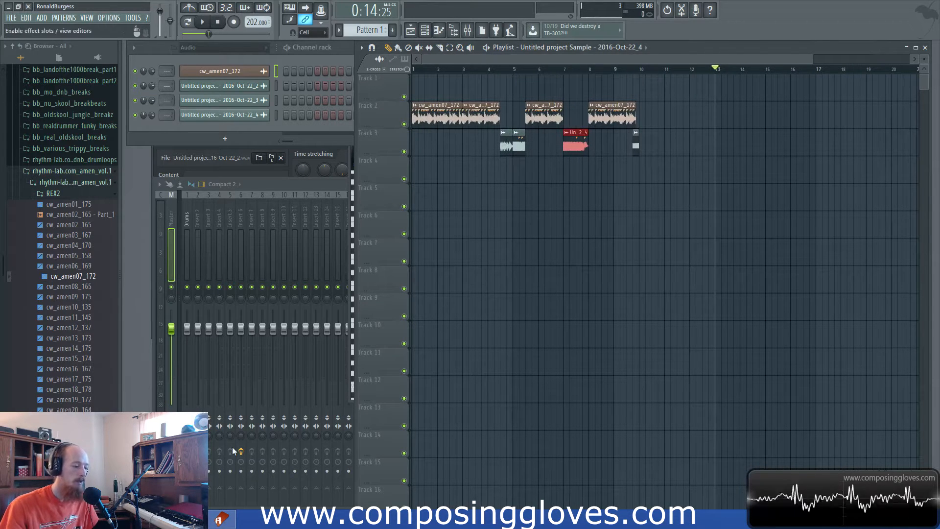
Show Renoise briefly and switch back to FL Studio.
left_click(225, 527)
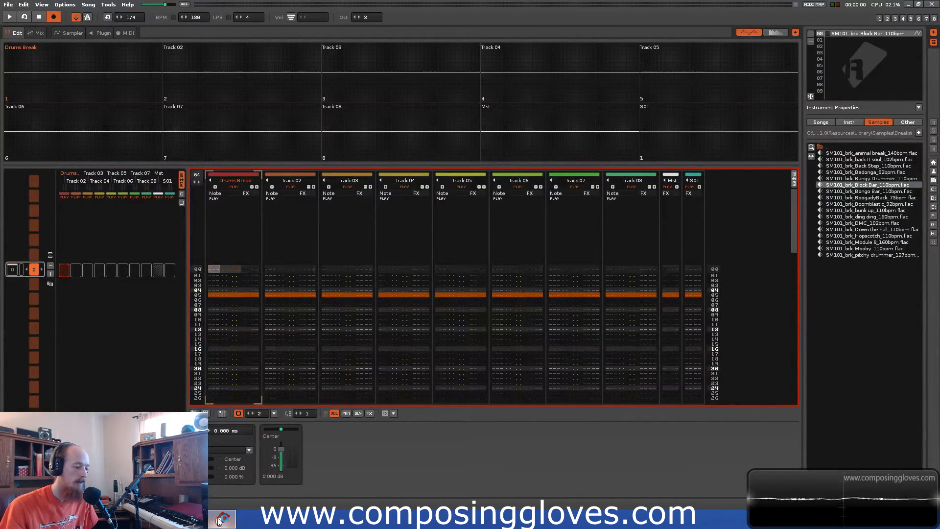
left_click(222, 520)
Bring the mixer to the front and rename insert track 5 as "Drums crazy".
left_click(192, 130)
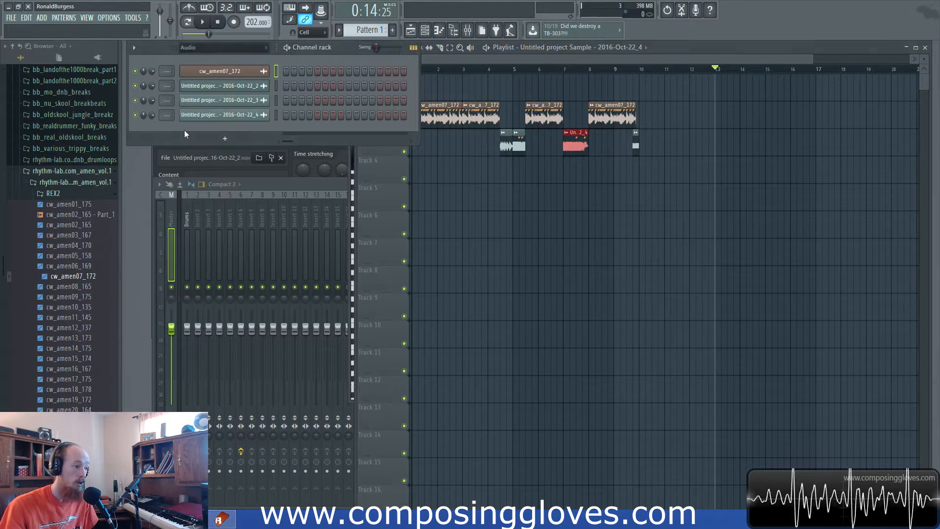
left_click(277, 185)
left_click_drag(300, 189, 304, 159)
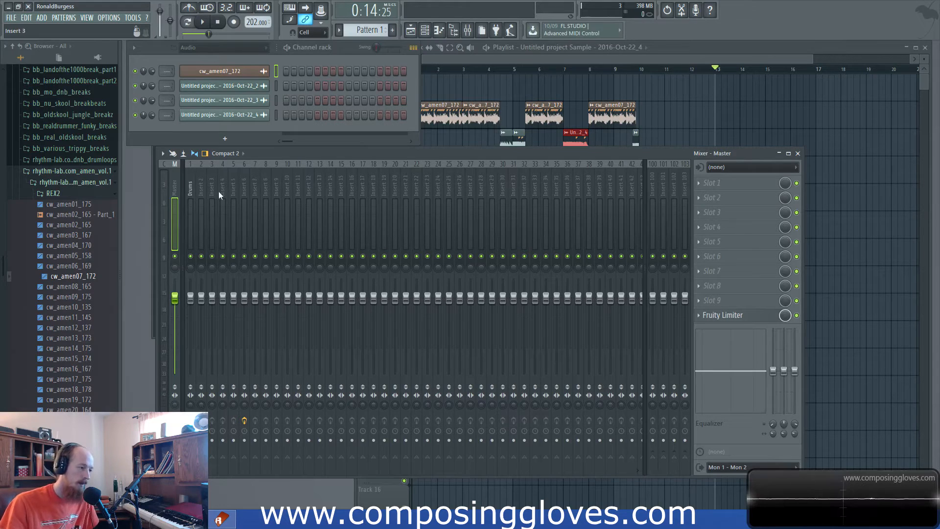
left_click(234, 190)
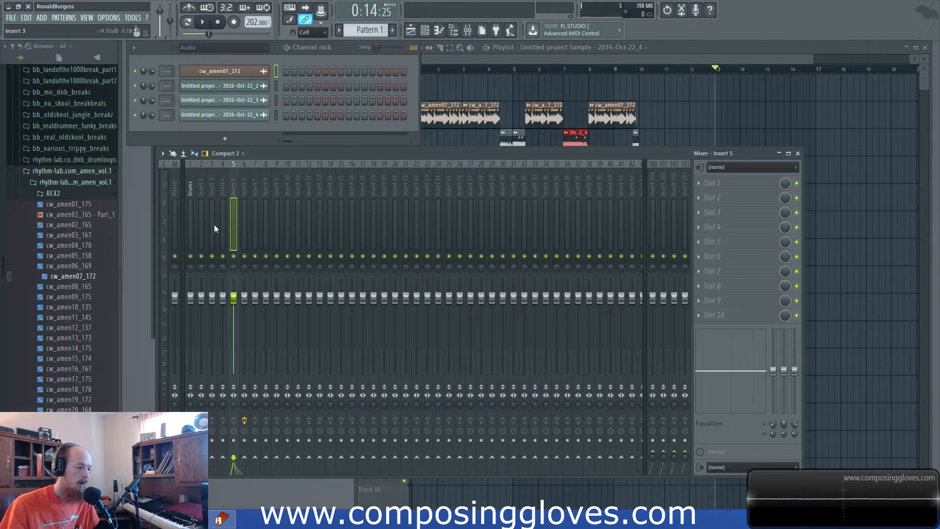
double_click(234, 187)
type("Drums c")
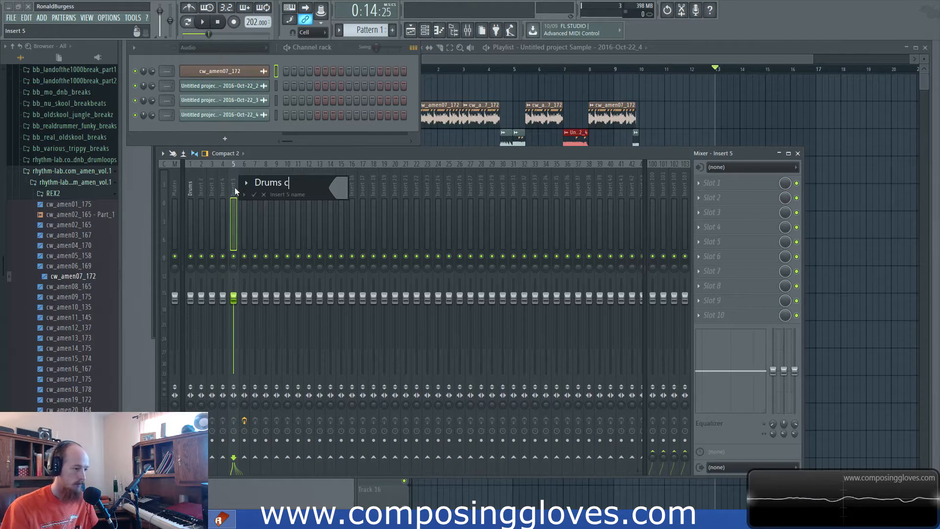
type("razy")
key("Return")
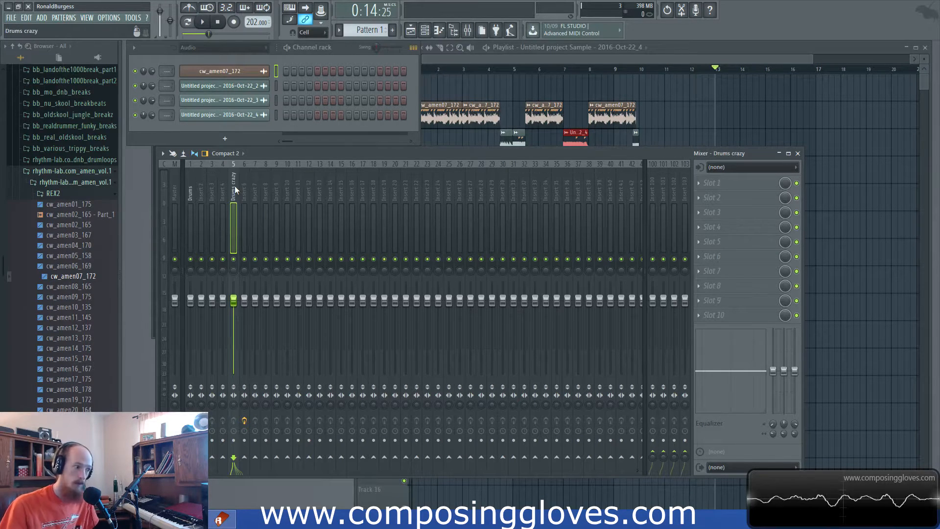
Load Edison on the Drums crazy mixer track, detach its window and move it clear of the playlist clips.
key("ctrl+e")
left_click_drag(311, 142, 269, 117)
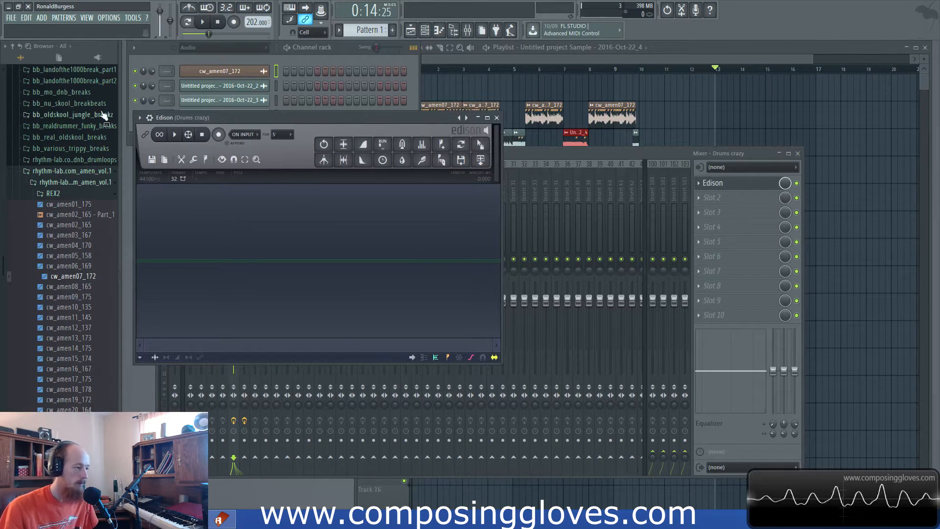
left_click(141, 118)
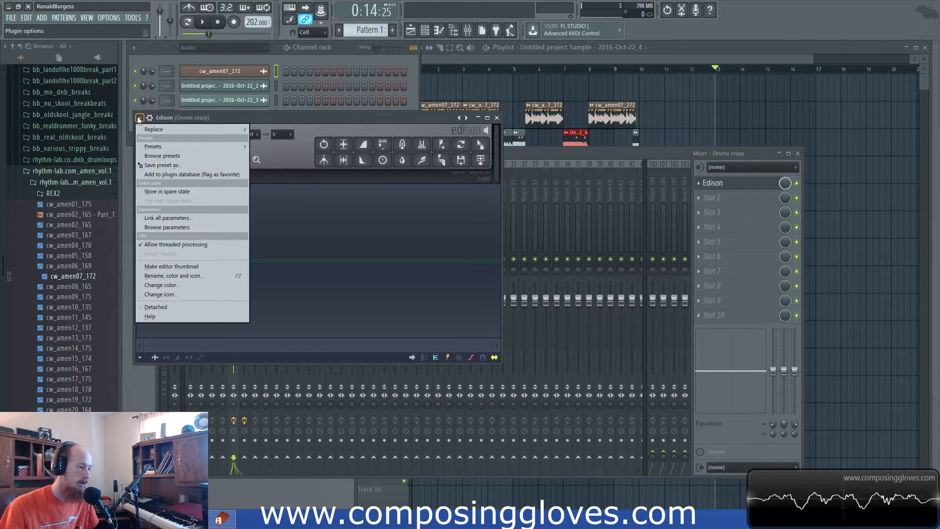
left_click(183, 306)
left_click_drag(419, 121, 369, 110)
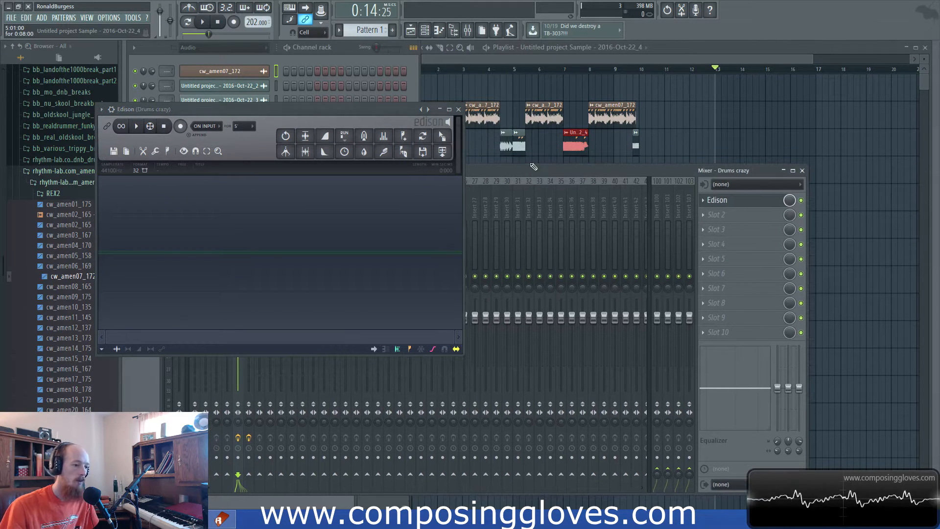
Open the settings of the cw_amen07_172 clip, load its sample into Edison, and reset the song position to the start.
double_click(491, 117)
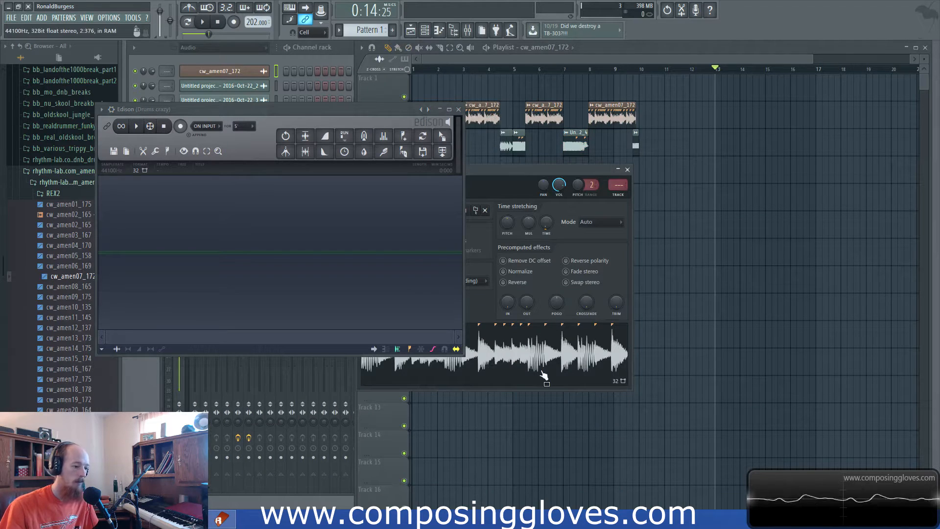
left_click_drag(558, 355, 260, 230)
left_click(219, 22)
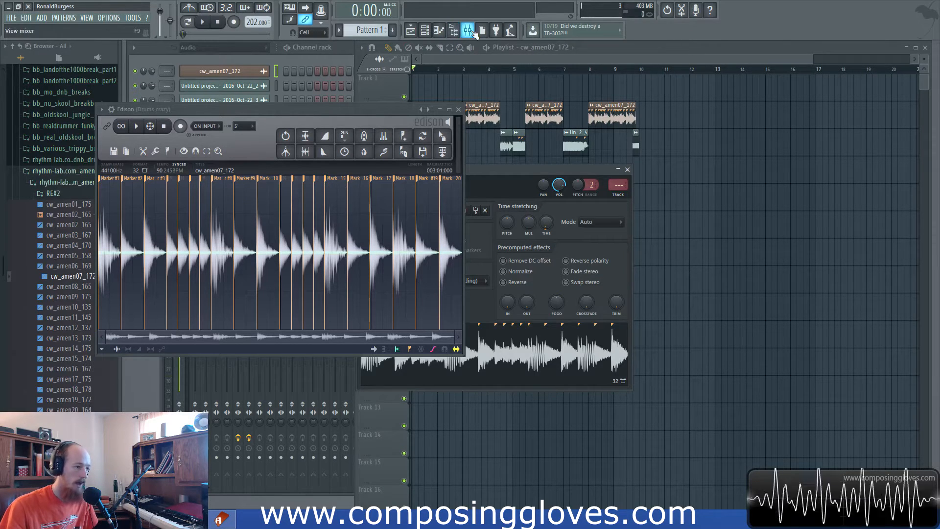
Reopen the mixer and arrange it beside the Edison window so the Drums crazy track is accessible.
left_click(467, 31)
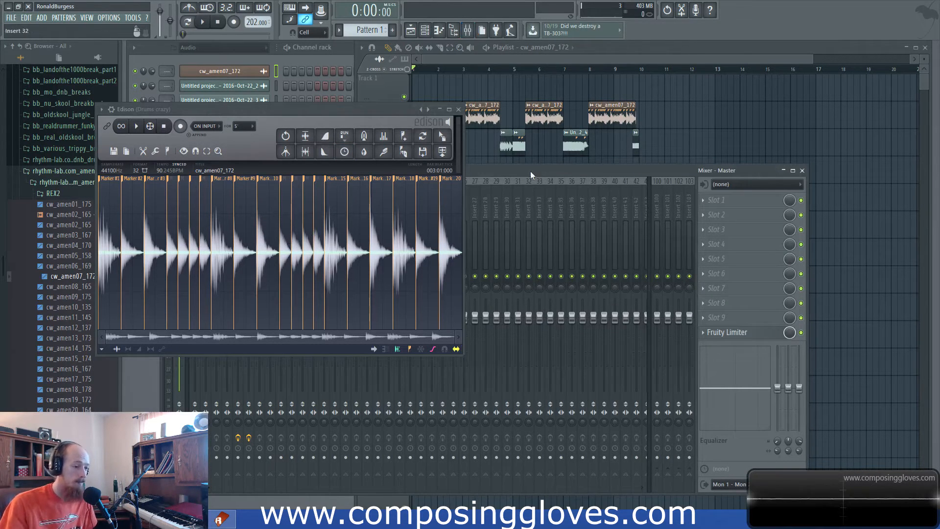
left_click_drag(530, 171, 607, 149)
left_click_drag(419, 121, 330, 102)
left_click_drag(458, 146, 531, 124)
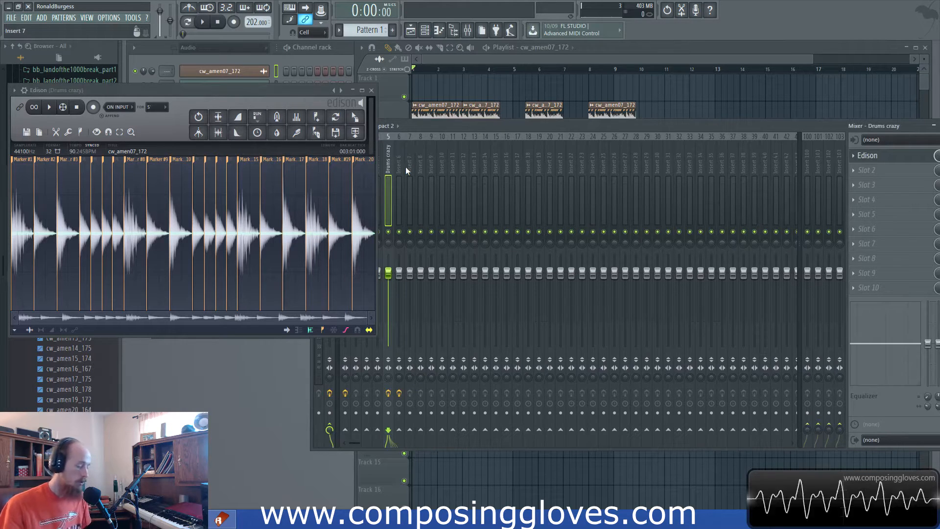
Load a second Edison on the Drums crazy track, start recording in it, and arrange it alongside the first Edison window.
key("ctrl+e")
left_click_drag(472, 154, 725, 131)
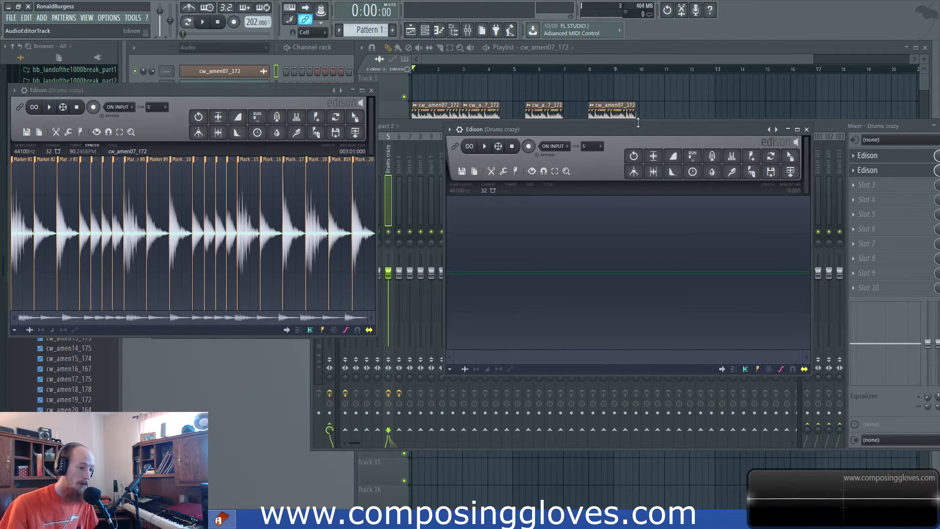
left_click(529, 146)
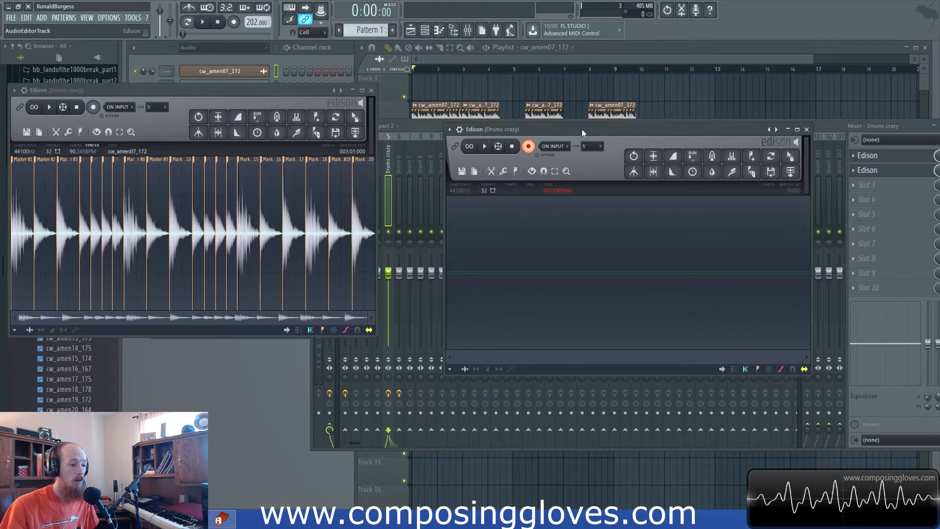
left_click_drag(581, 128, 568, 157)
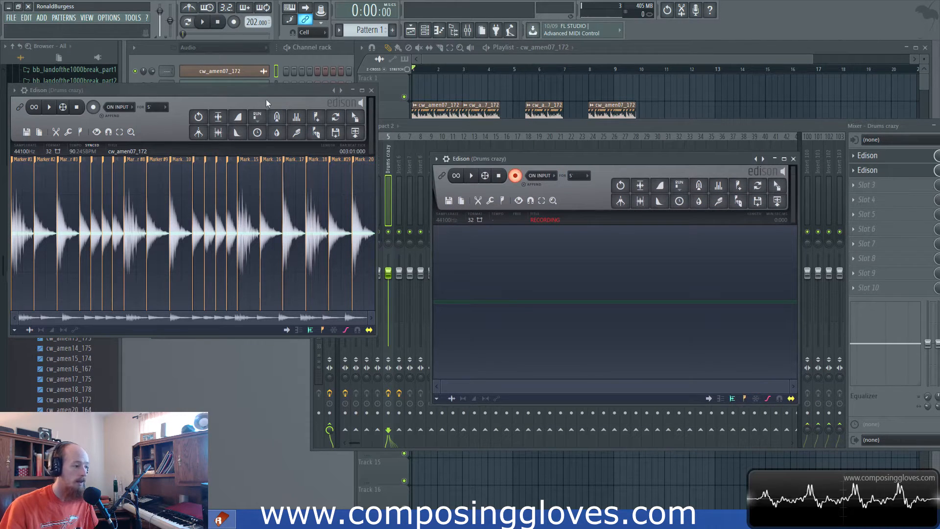
left_click_drag(266, 103, 405, 125)
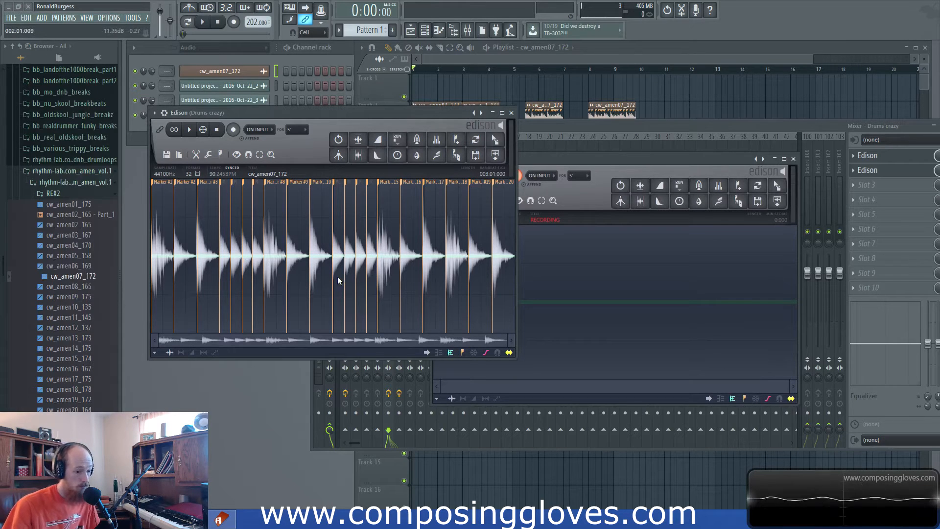
Turn on looping in the first Edison and play the cw_amen07_172 break into the recording Edison.
left_click(188, 131)
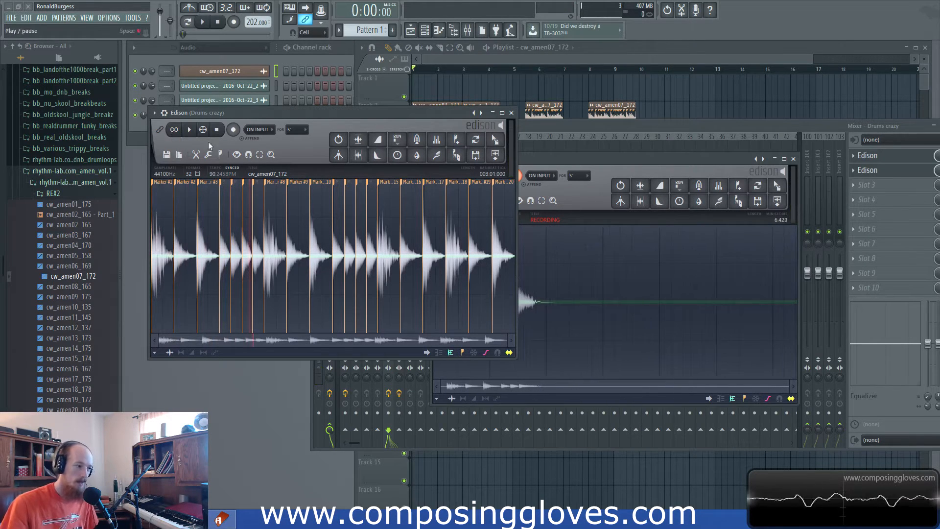
left_click(174, 130)
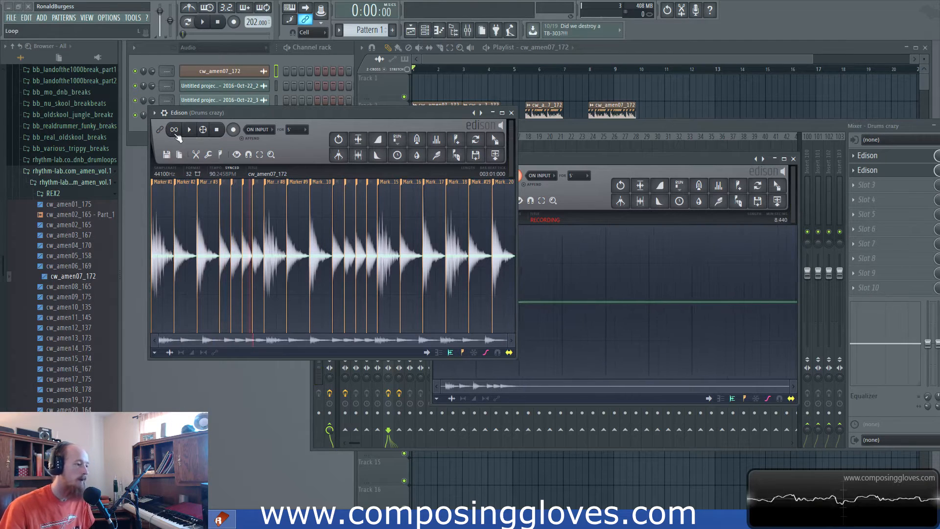
left_click(189, 129)
Perform glitchy stutters by looping a series of short and longer selections across the second half of the playing break.
double_click(325, 260)
left_click(312, 259)
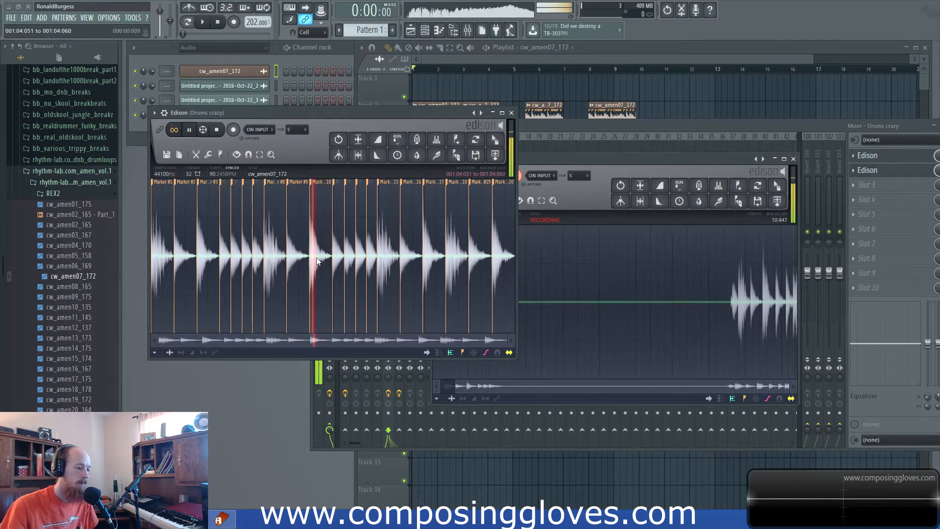
left_click_drag(315, 259, 341, 260)
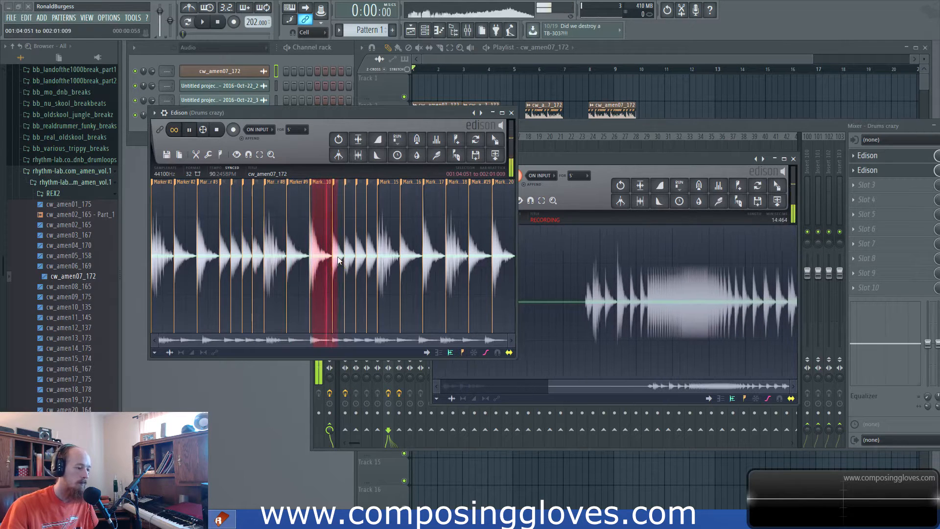
left_click(335, 265)
left_click_drag(337, 261, 390, 264)
left_click(383, 261)
left_click_drag(382, 270, 448, 305)
left_click_drag(460, 266, 411, 261)
left_click(410, 260)
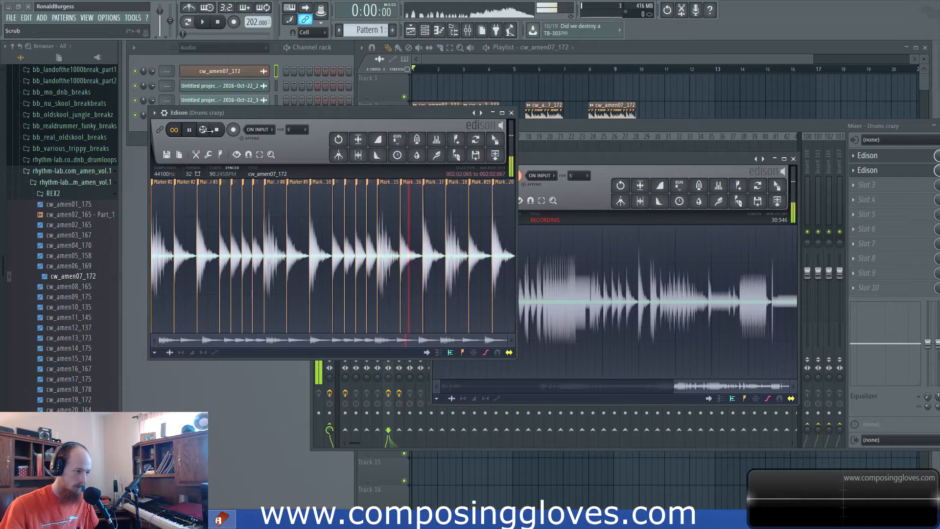
Stop the break's playback and the second Edison's recording, and separate the two Edison windows.
left_click(217, 130)
left_click_drag(664, 161, 650, 169)
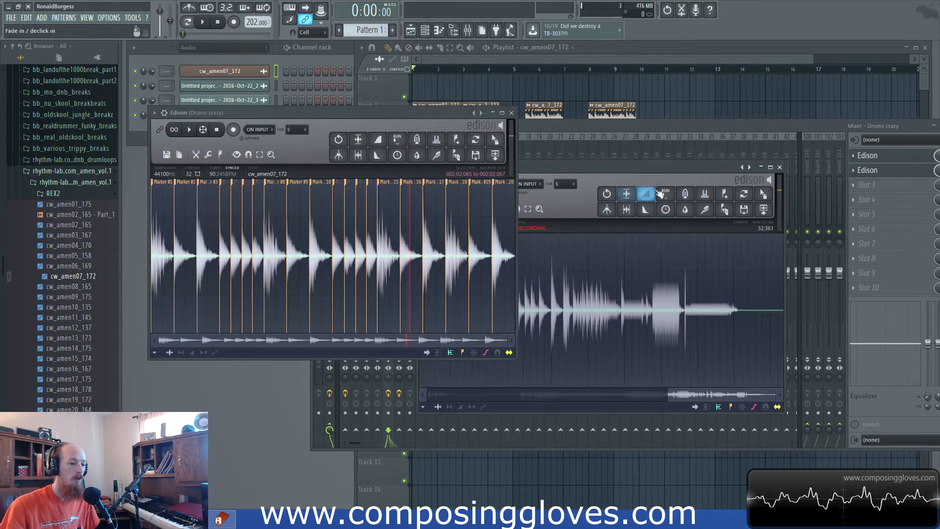
left_click_drag(452, 114, 347, 142)
left_click(503, 184)
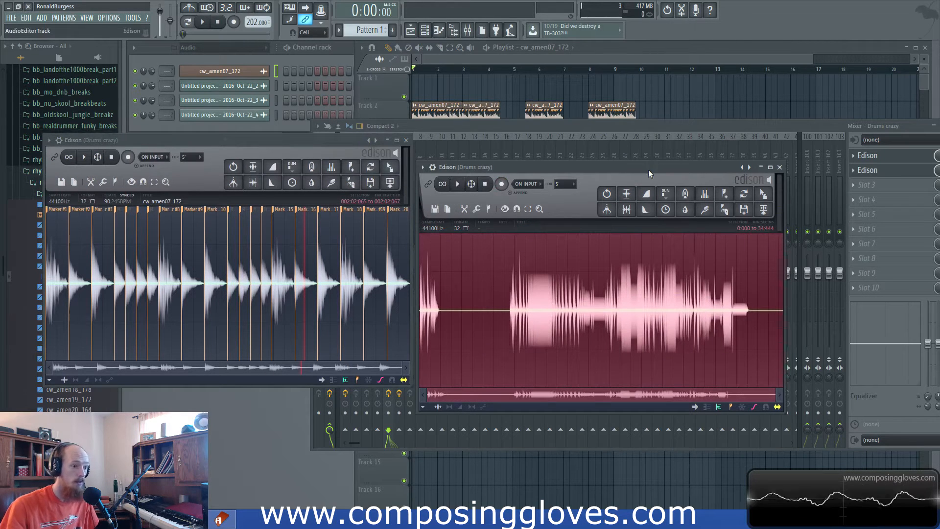
Place the recorded take on playlist Track 5 and close the Edison window holding the original break.
left_click_drag(764, 195, 429, 196)
scroll(766, 226, "down", 2)
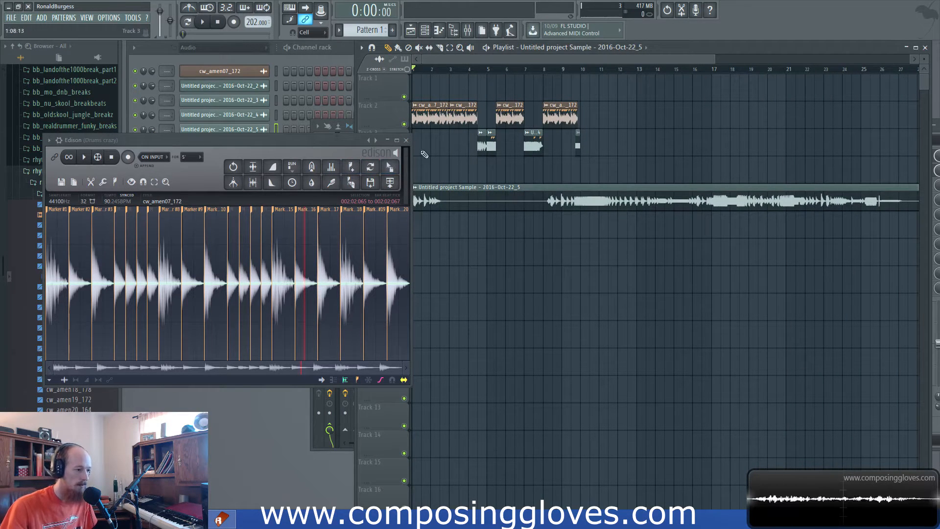
left_click(399, 140)
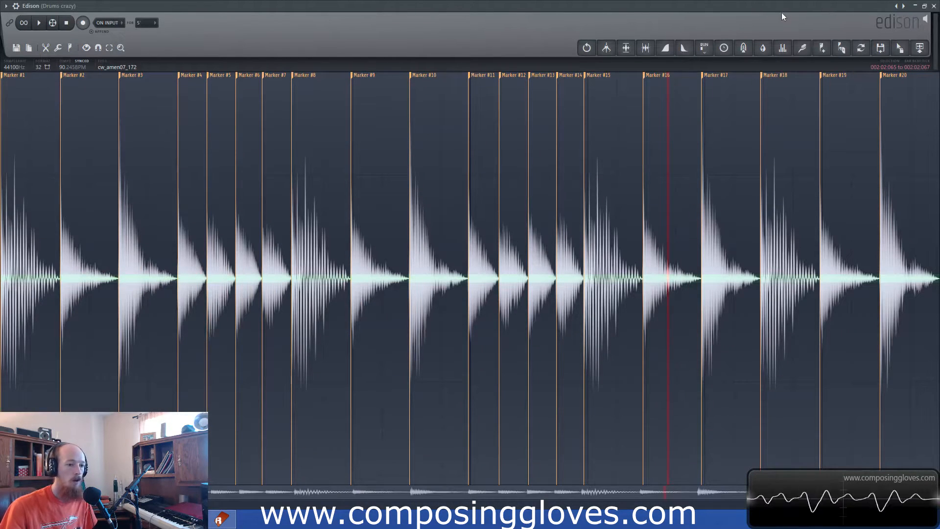
key("Return")
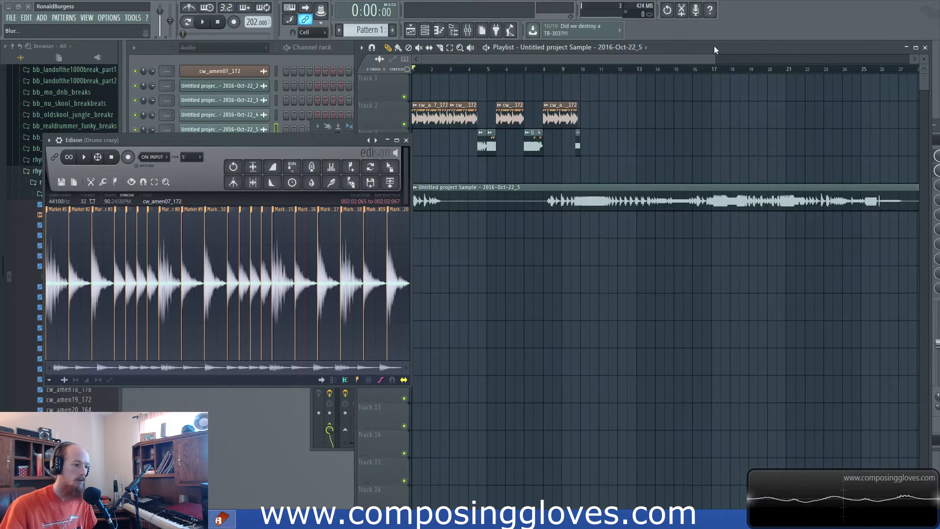
left_click(406, 140)
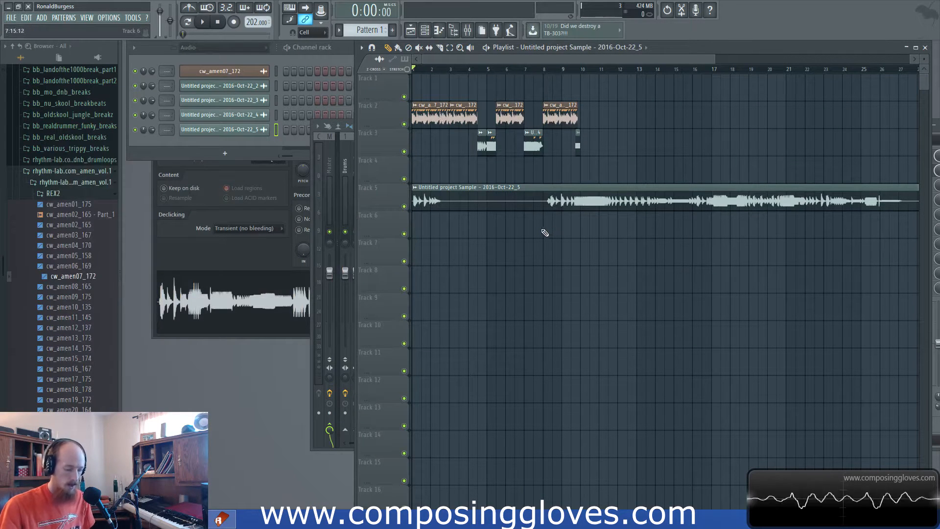
Slice the Track 5 take at bar 8, delete its mostly silent opening, and move the remainder slightly later to start past bar 9.
left_click_drag(543, 231, 545, 186)
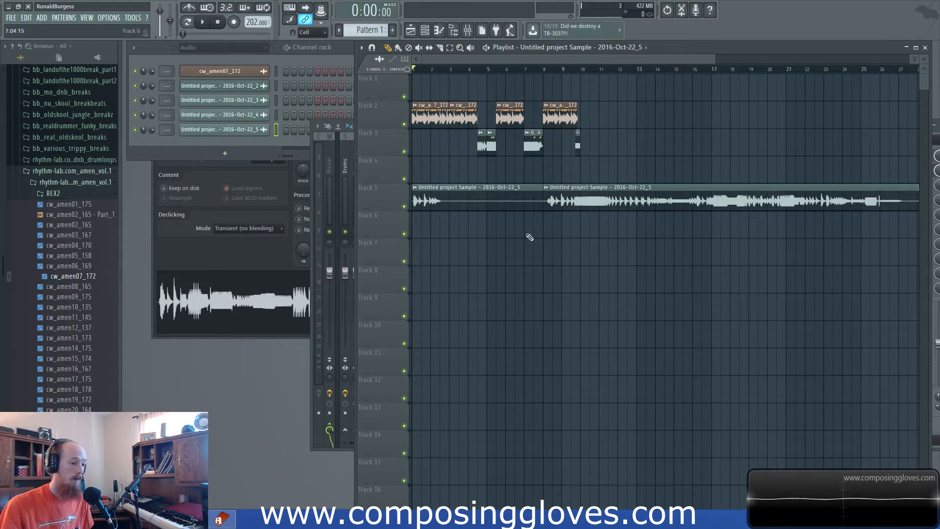
right_click(493, 190)
scroll(461, 252, "up", 2)
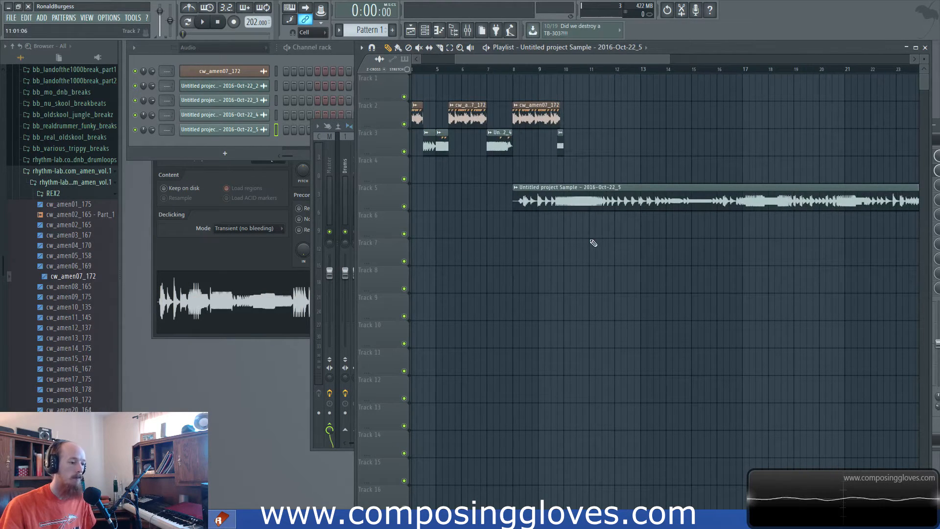
scroll(533, 199, "down", 2)
mouse_move(552, 192)
left_mouse_down()
mouse_move(601, 192)
mouse_move(571, 192)
left_mouse_up()
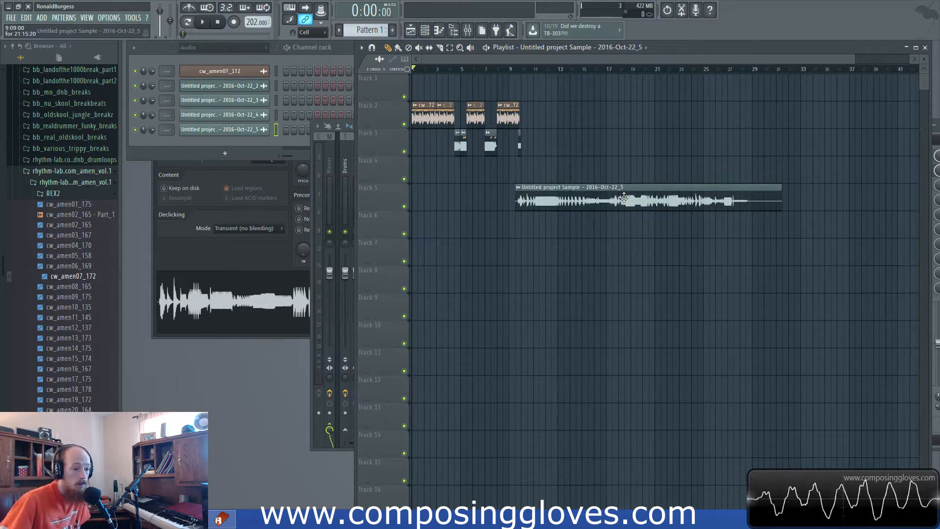
Bring up the mixer and rename insert track 9 as "New Tone".
left_click(468, 31)
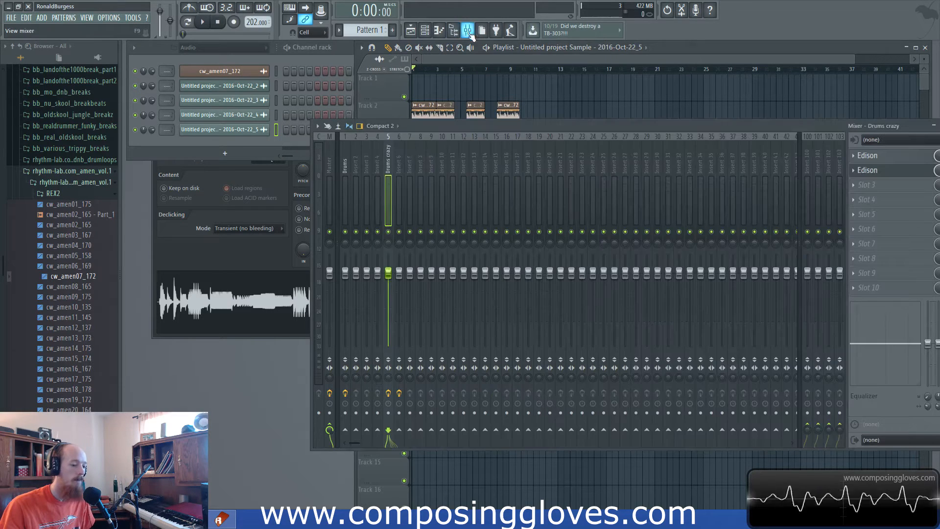
left_click(421, 161)
double_click(431, 179)
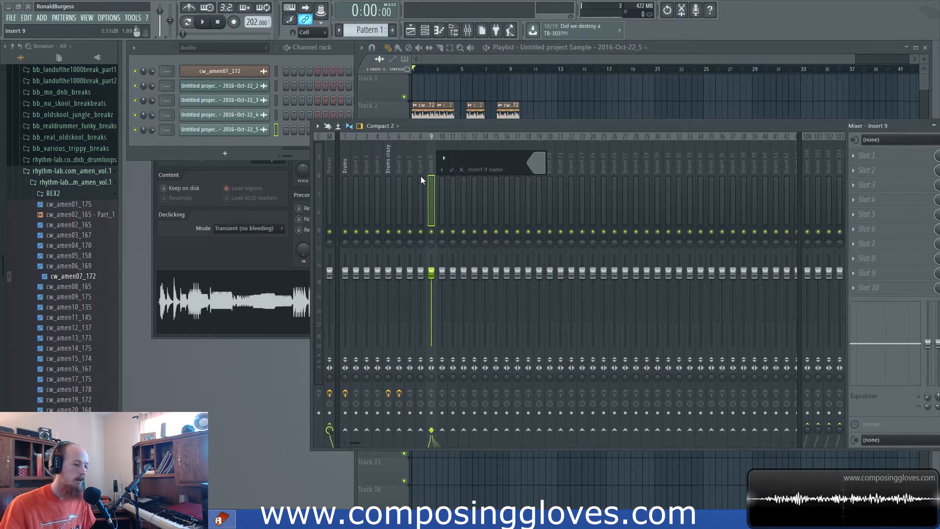
type("New Tone")
key("Return")
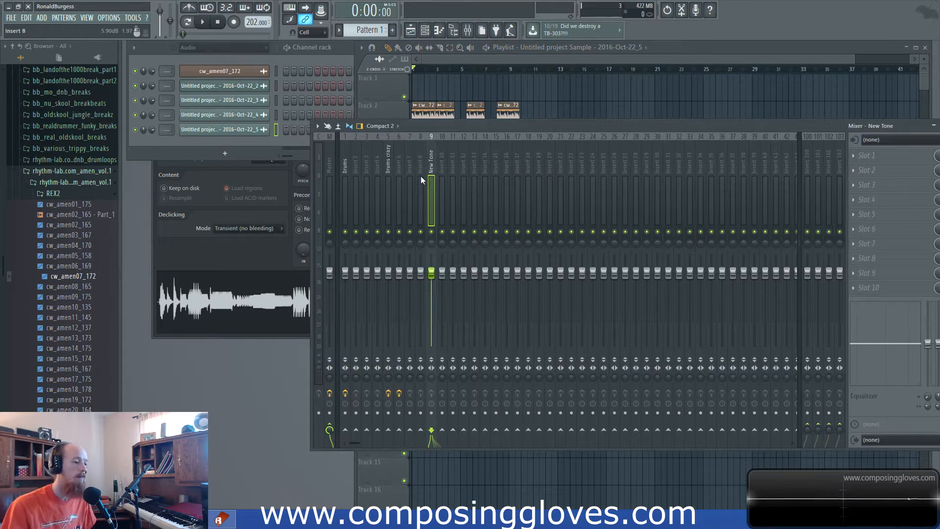
Load Newtone into the first effect slot of the New Tone track and arrange the windows so the Track 5 clip is accessible.
left_click(854, 158)
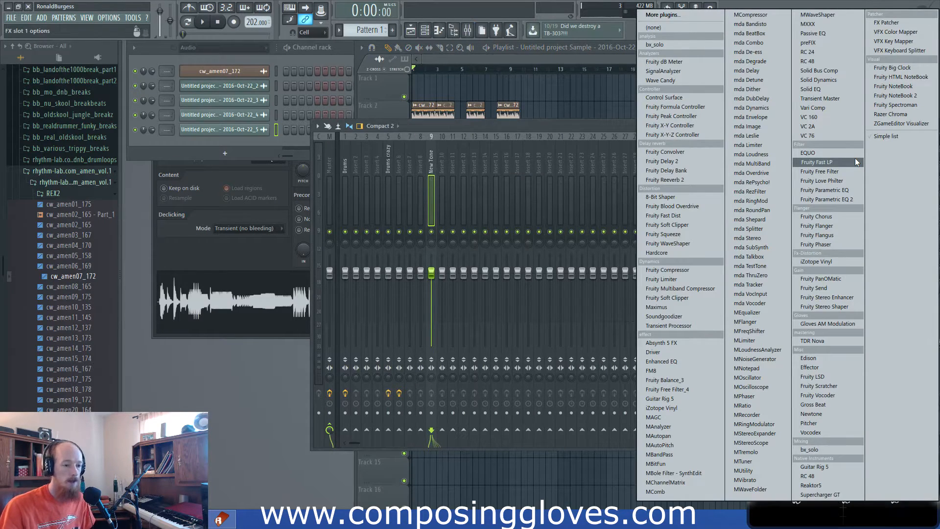
left_click(855, 159)
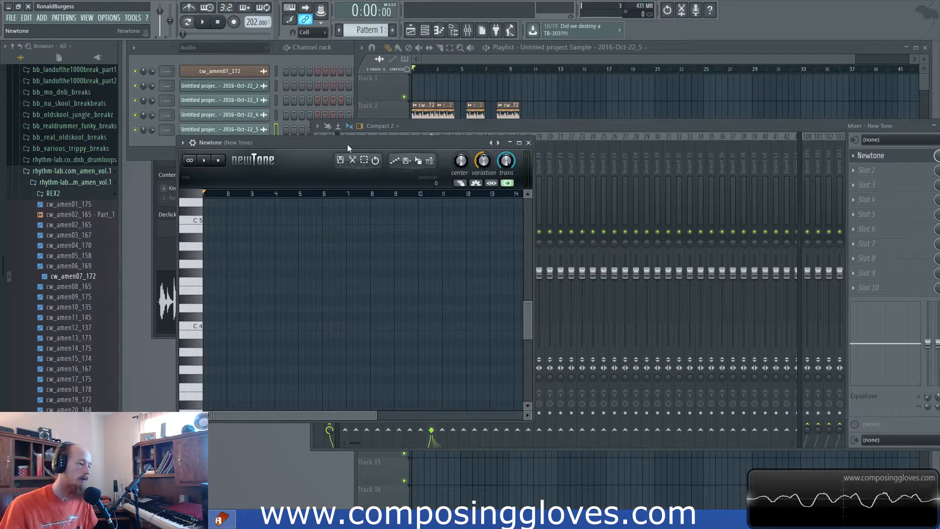
left_click_drag(347, 144, 336, 131)
left_click_drag(602, 124, 687, 249)
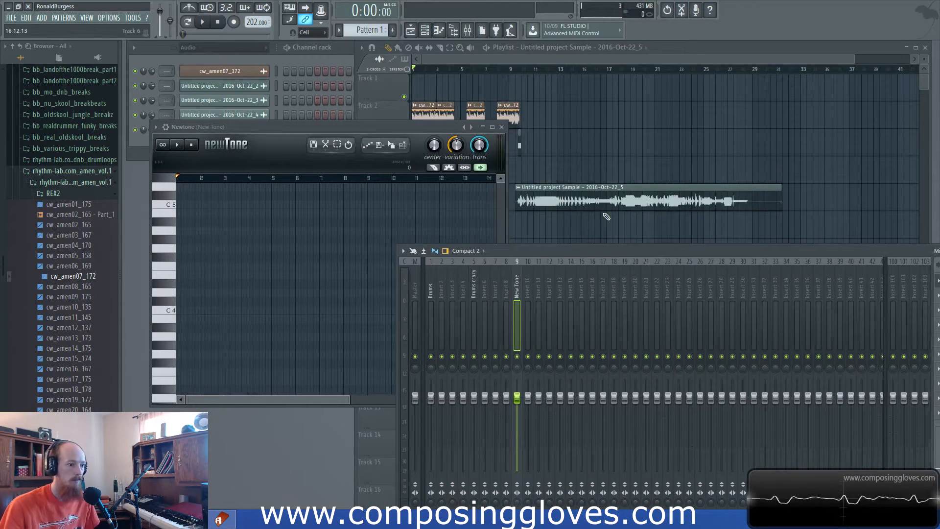
Open the settings of the Track 5 take and load its sample into Newtone.
double_click(606, 209)
left_click_drag(315, 155, 539, 167)
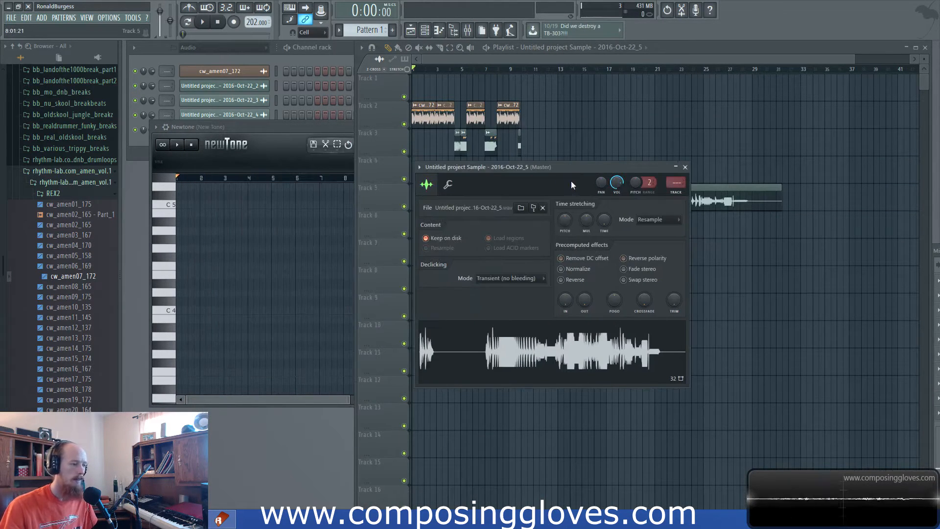
left_click_drag(558, 350, 254, 286)
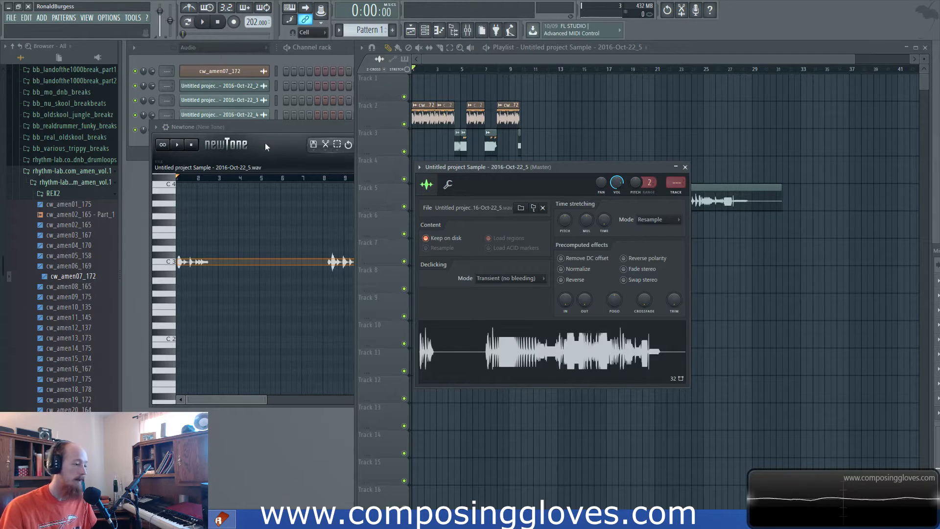
left_click(282, 130)
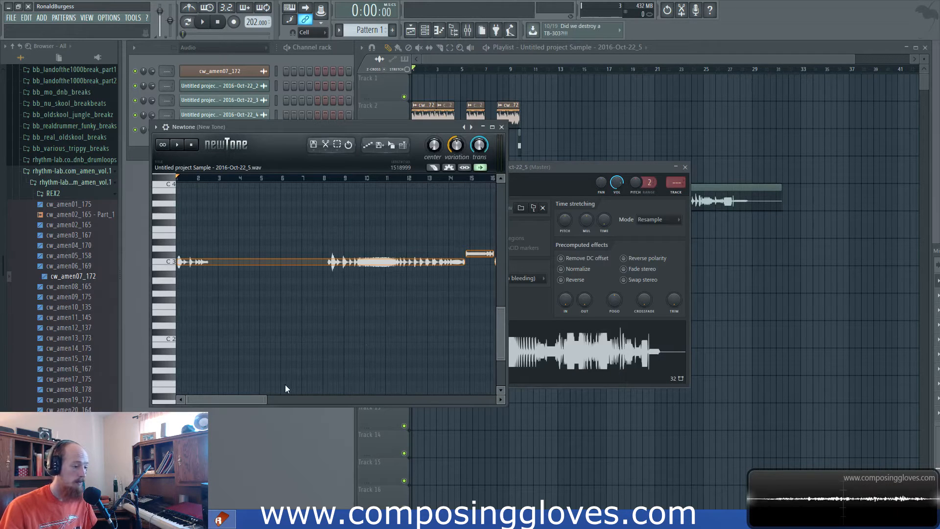
Slice the last detected note and the long C3 drum section into smaller pieces in Newtone.
left_click_drag(265, 398, 394, 398)
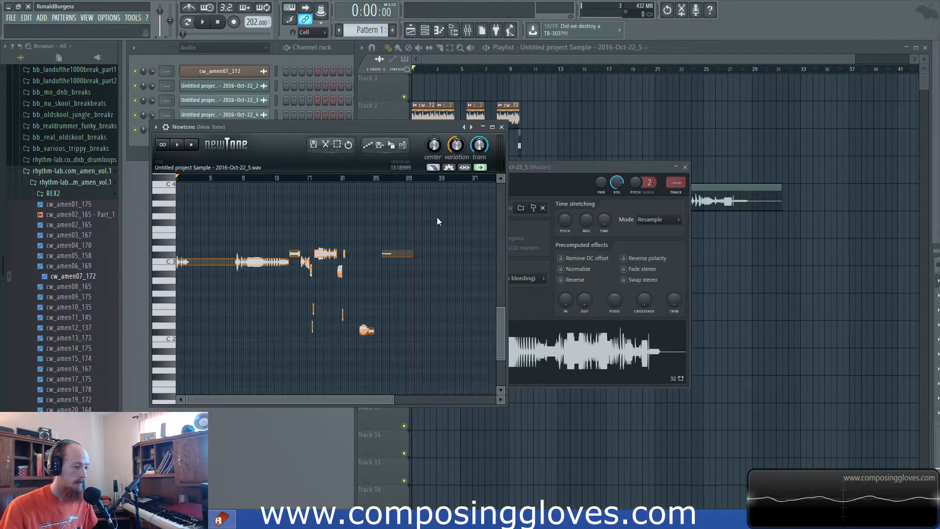
left_click(434, 167)
left_click(389, 254)
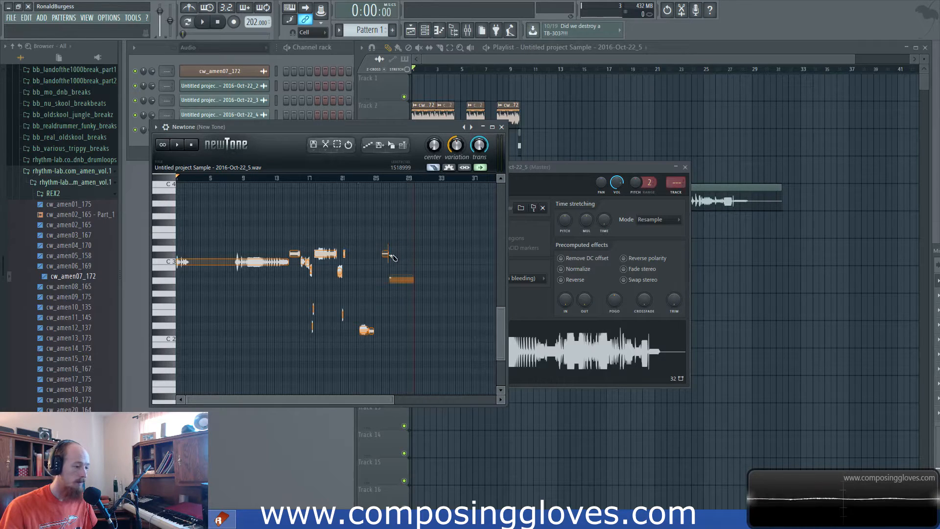
left_click(260, 267)
left_click(248, 303)
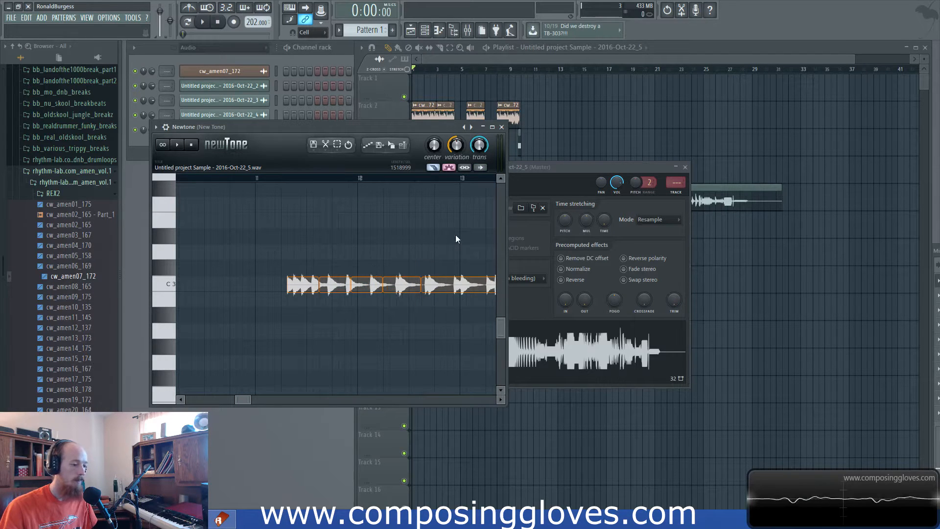
Repitch drum slices between bars 11 and 15, raising one from C-3 to G-3 and lowering the slices around bars 13 and 14.
left_click_drag(249, 396, 362, 398)
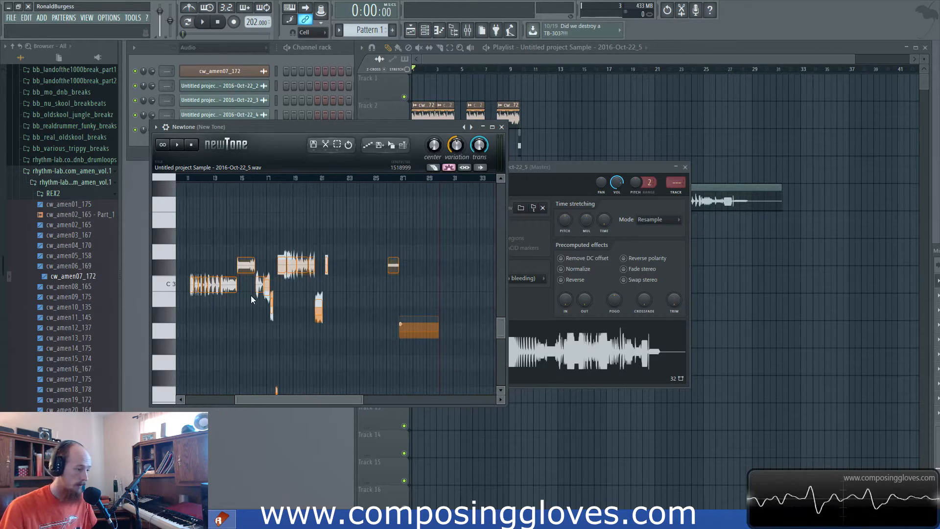
scroll(215, 288, "up", 5)
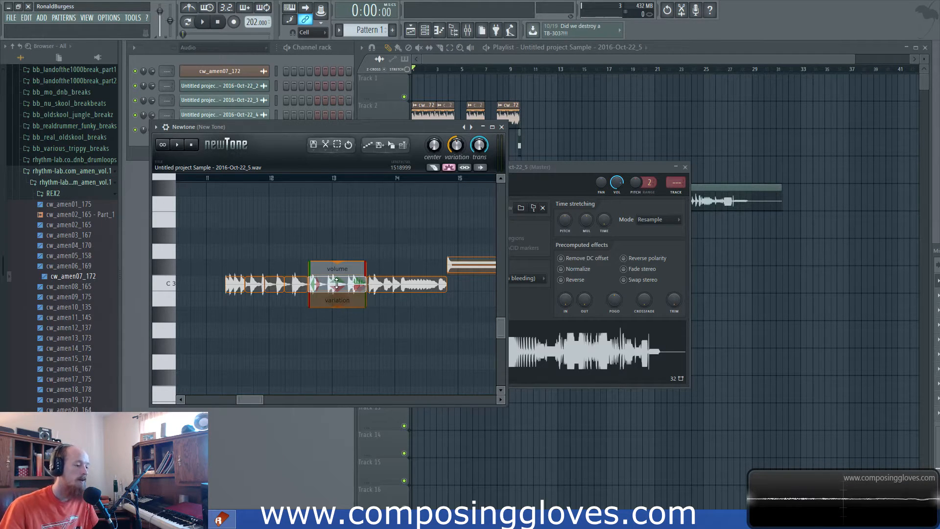
left_click_drag(337, 283, 337, 362)
left_click_drag(254, 283, 281, 138)
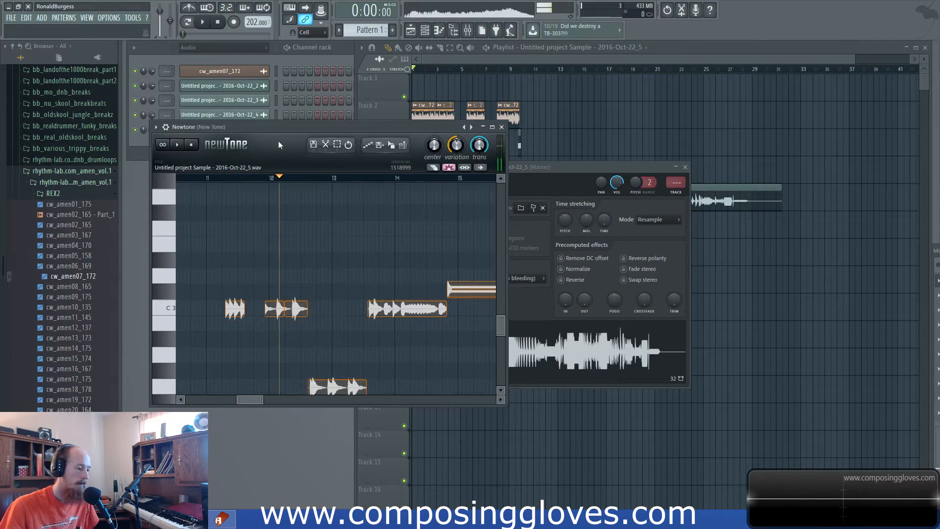
left_click_drag(274, 308, 275, 201)
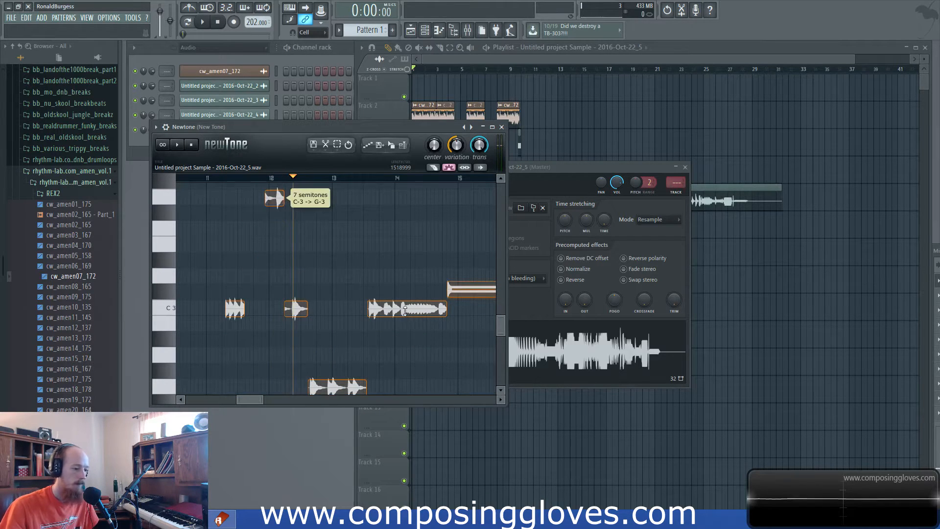
left_click_drag(406, 312, 405, 373)
scroll(355, 276, "down", 2)
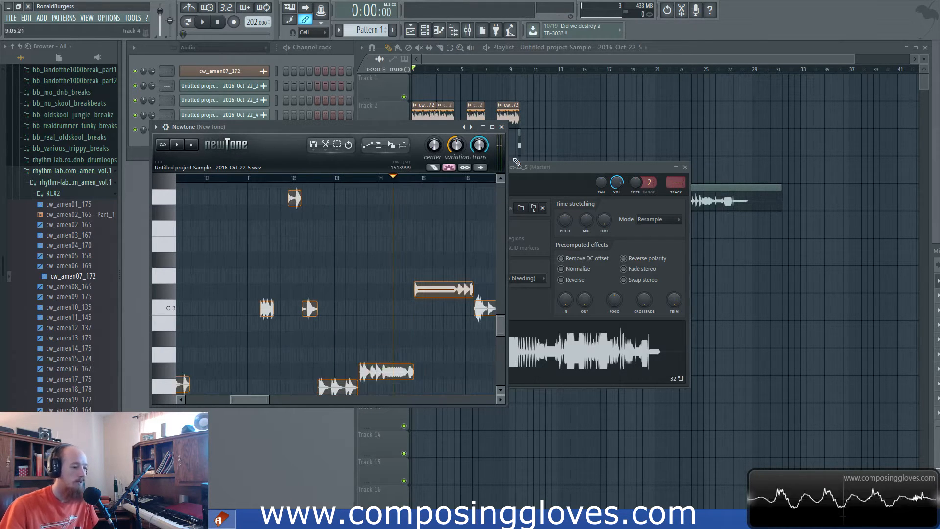
Replace the old Track 5 take with the repitched Newtone audio on Track 3 and trim off its near-silent start.
left_click_drag(391, 145, 552, 139)
scroll(653, 132, "down", 1)
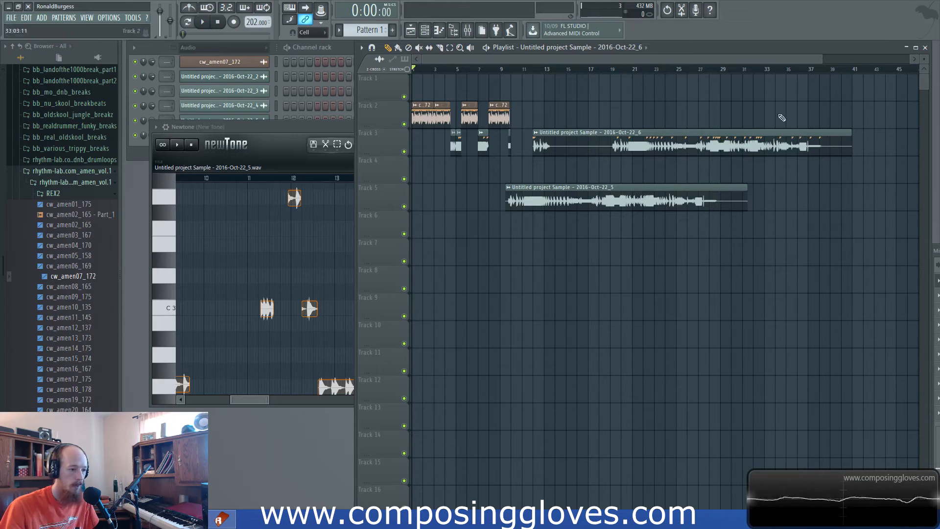
right_click(610, 195)
scroll(549, 172, "down", 1)
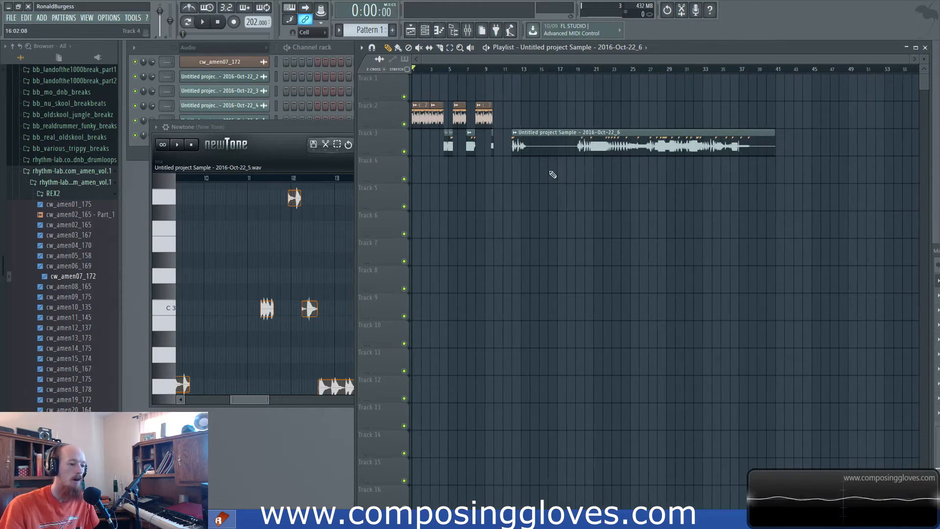
left_click_drag(514, 149, 576, 148)
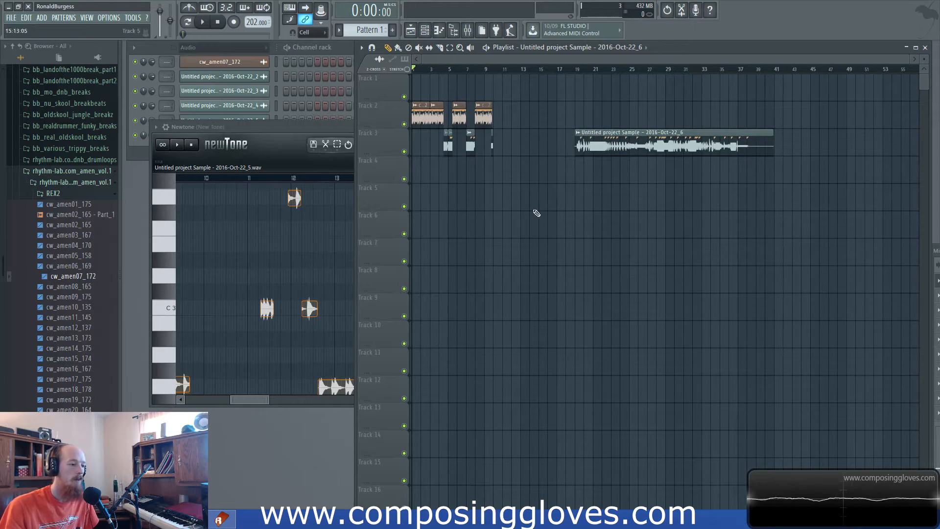
Duplicate the amen clips further along Track 2 and move the Track 3 take to start at 12:09.
key("ctrl+b")
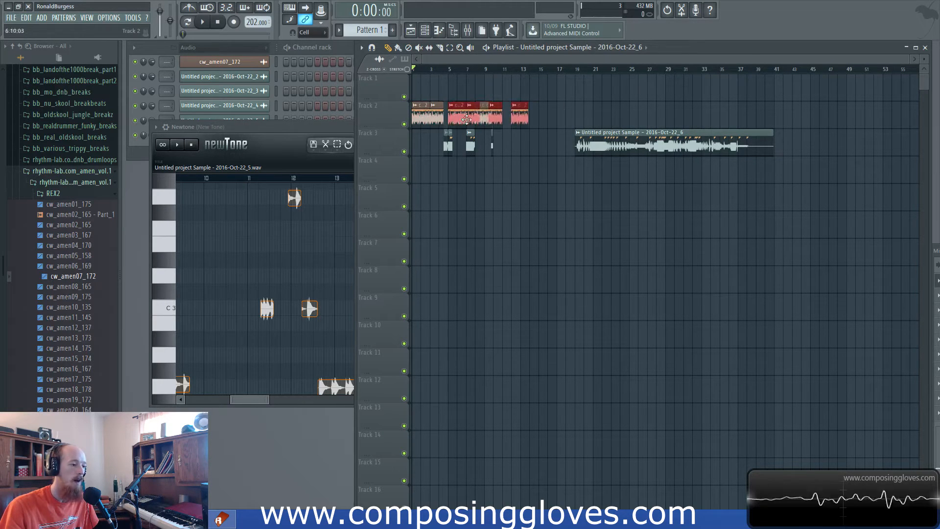
scroll(525, 142, "up", 3)
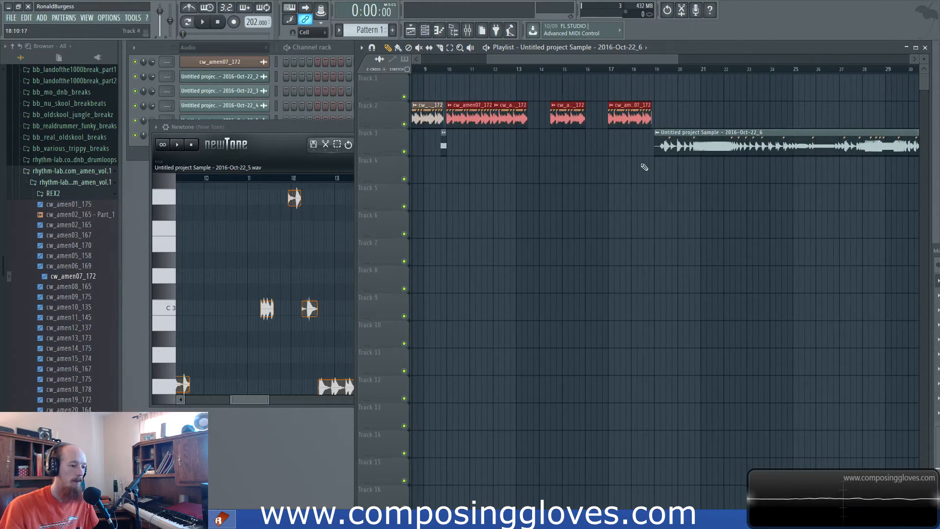
left_click_drag(798, 150, 681, 126)
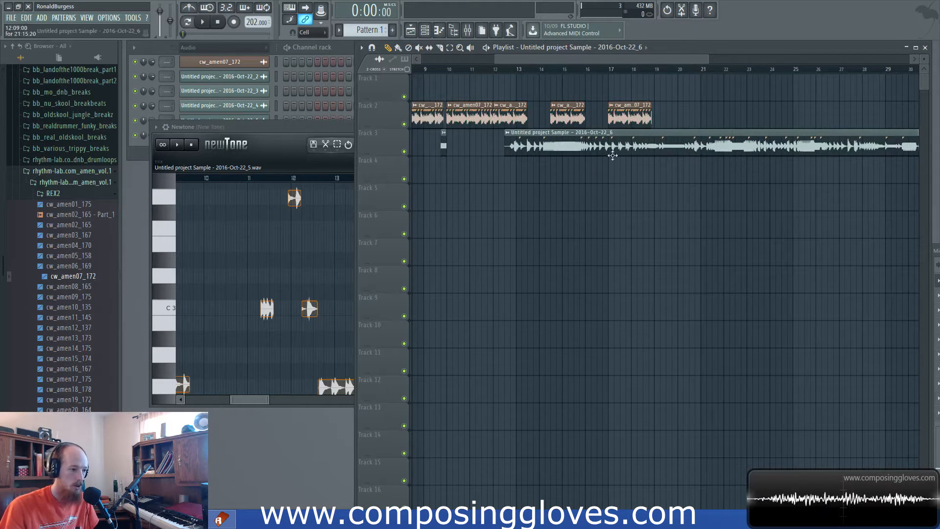
Slice the Track 3 take at the amen clips' edges and delete the parts before bar 13:09 and after bar 20.
left_click_drag(526, 188, 551, 127)
right_click(509, 142)
left_click_drag(603, 177, 611, 148)
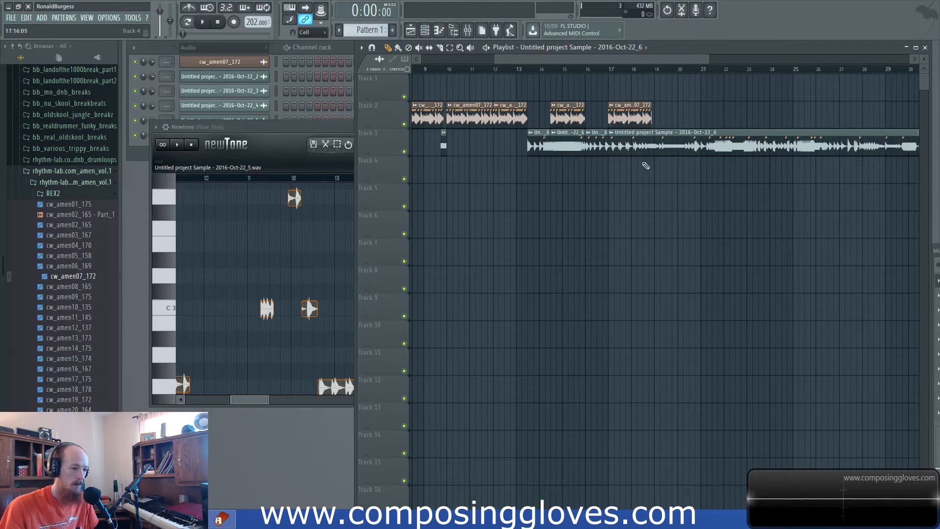
left_click_drag(683, 161, 684, 150)
right_click(741, 132)
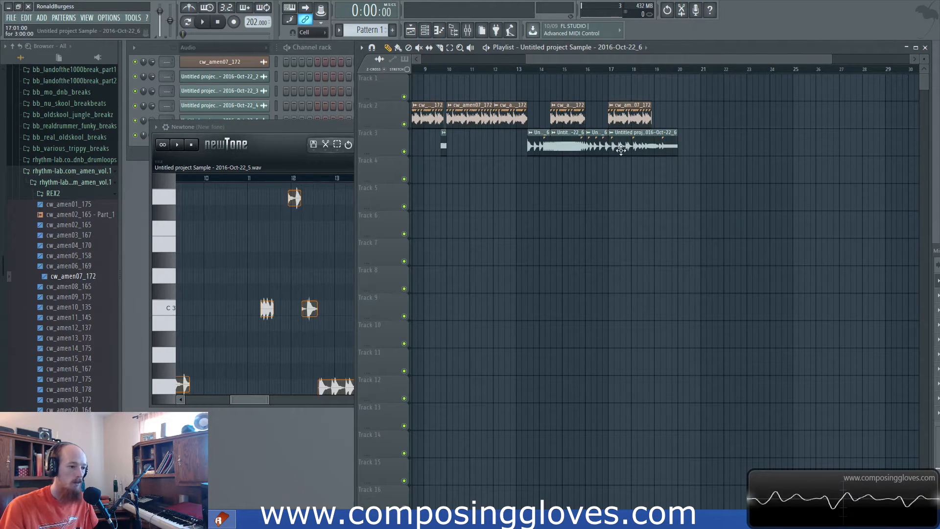
Slice the remaining take at bar 19 and delete its pieces beneath the amen clips, keeping one-bar fills in the gaps.
key("ctrl+z")
left_click_drag(660, 168, 664, 152)
key("ctrl+z")
left_click_drag(655, 187, 656, 150)
right_click(645, 145)
right_click(573, 142)
scroll(585, 187, "up", 2)
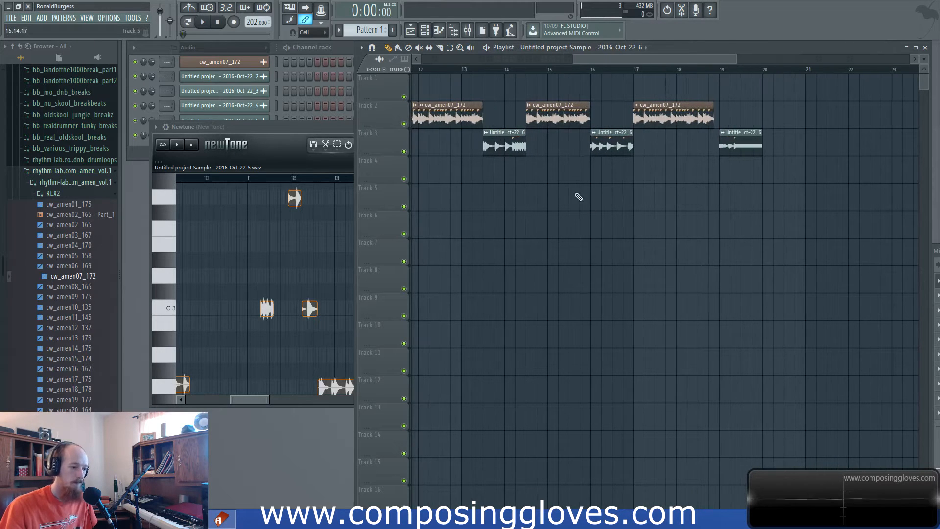
Slip the audio inside the Track 3 fill at 13:09 to a different part of the take and audition it.
right_click(536, 185)
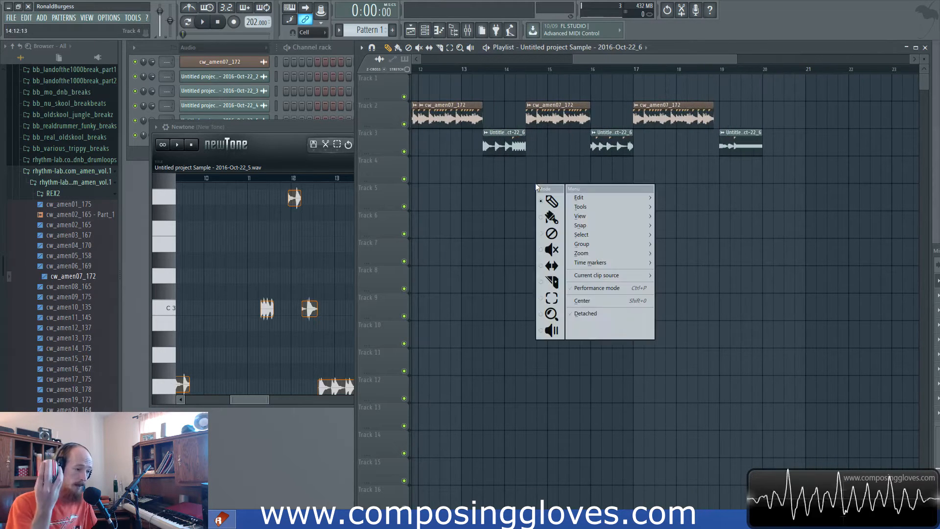
left_click(556, 266)
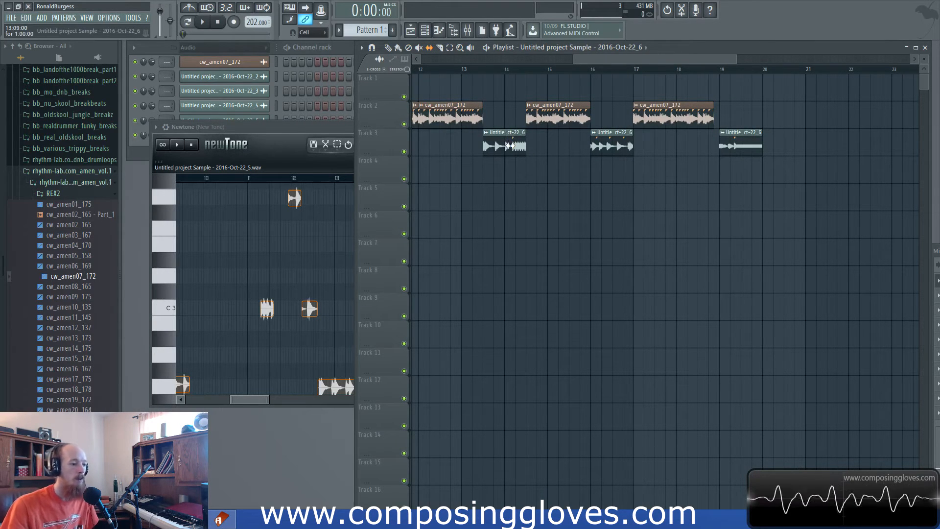
scroll(514, 123, "left", 1)
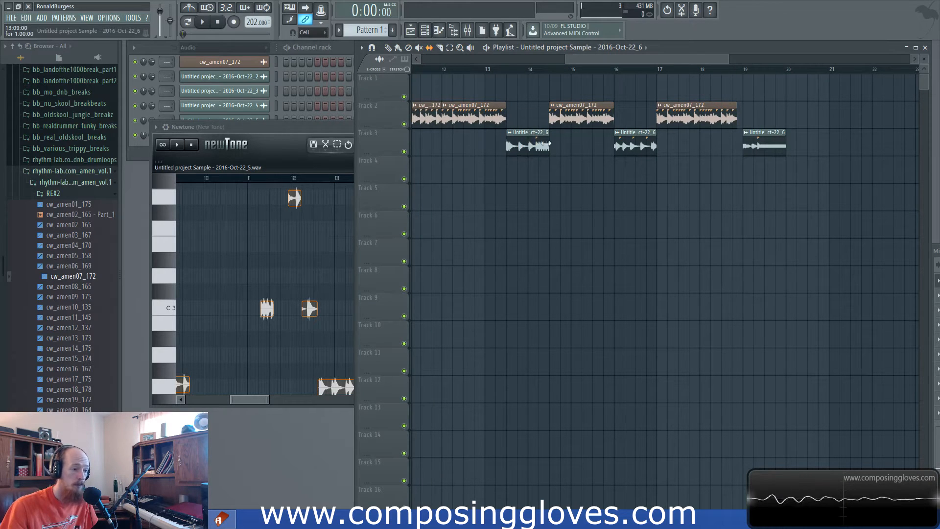
scroll(636, 196, "down", 2)
left_click(543, 70)
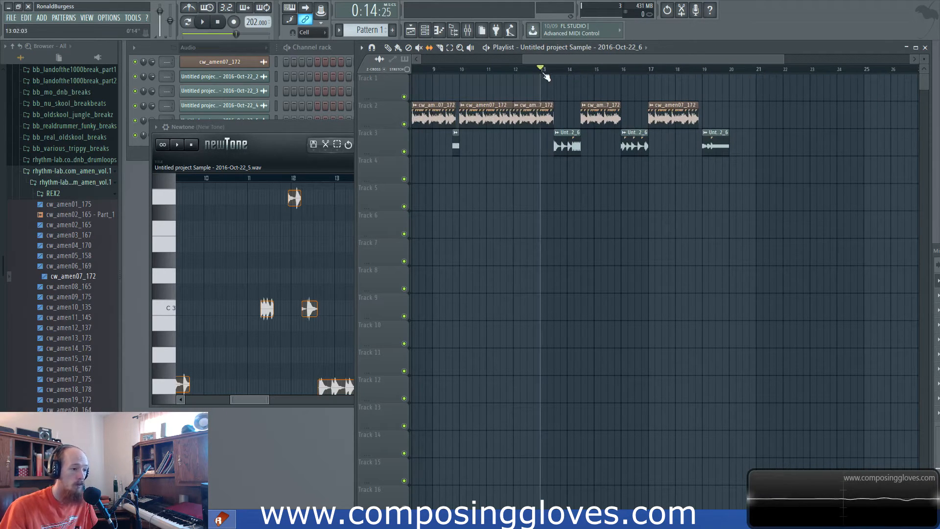
key("space")
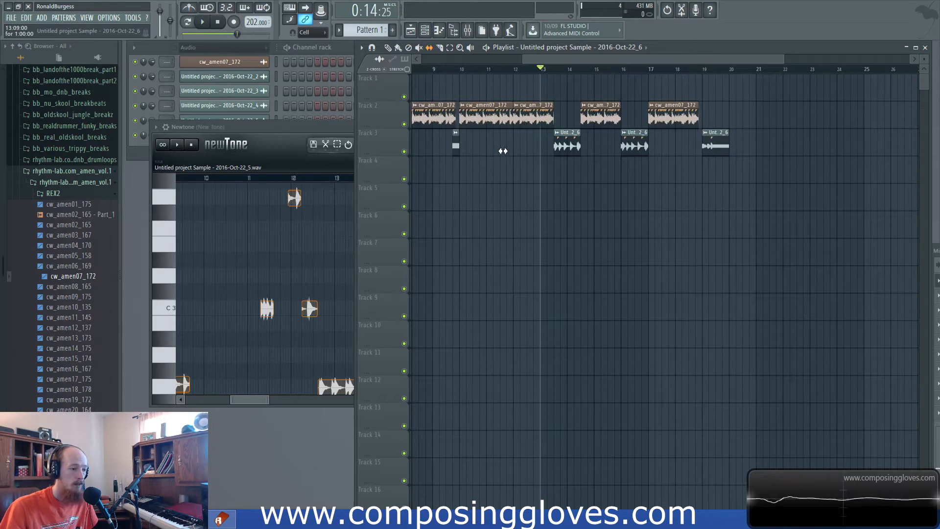
scroll(571, 167, "up", 2)
key("space")
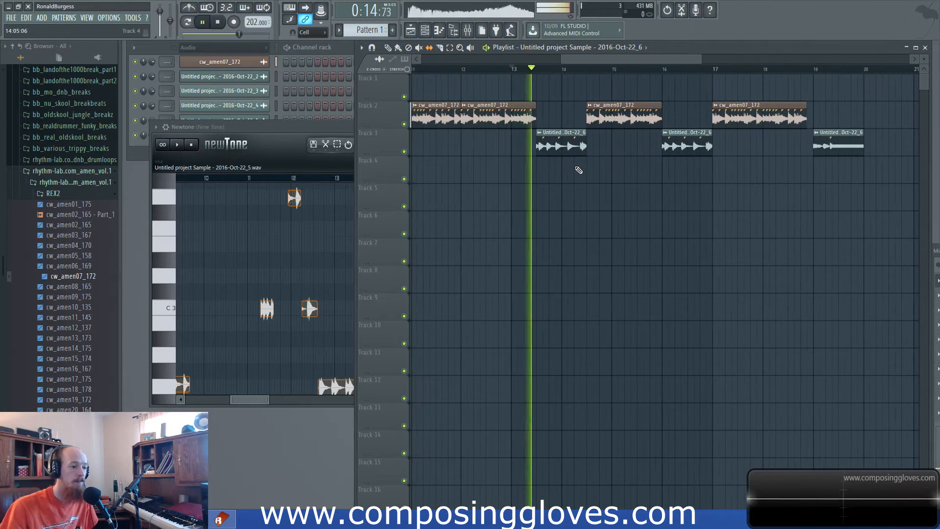
key("space")
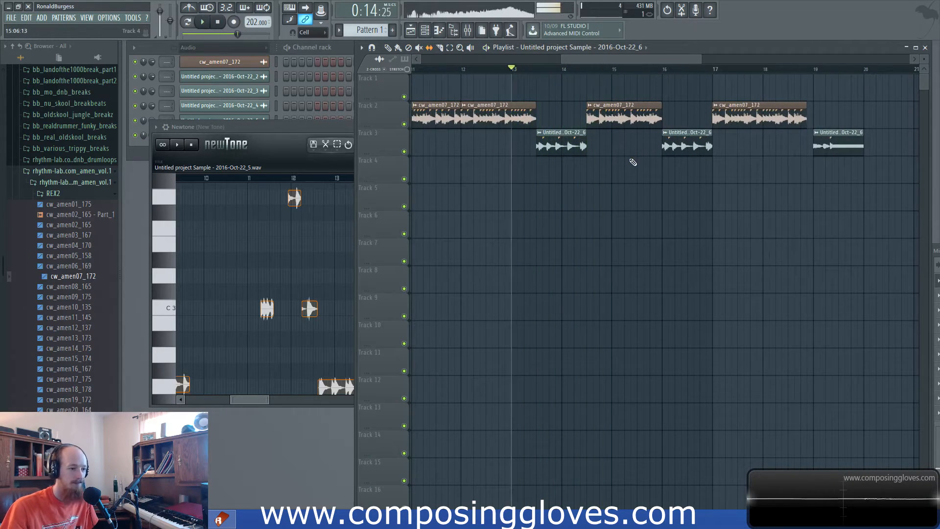
Slip the audio inside the Track 3 fills at bars 16 and 19 while playing the section from bar 14.
scroll(646, 163, "down", 2)
scroll(637, 167, "up", 2)
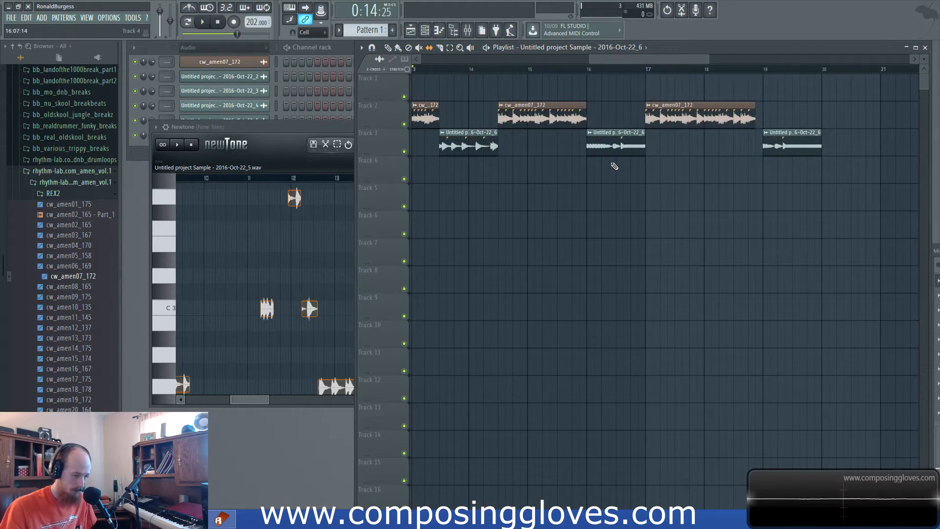
left_click(498, 72)
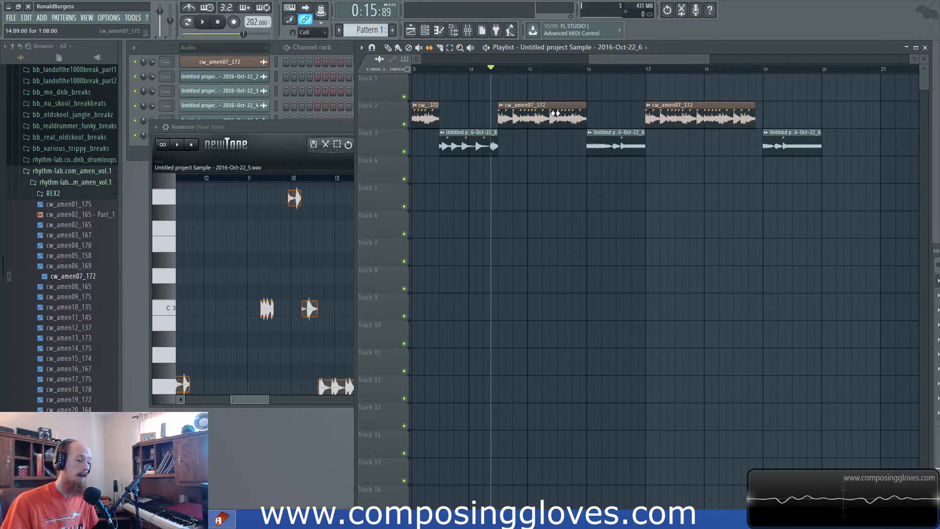
key("space")
scroll(543, 171, "up", 1)
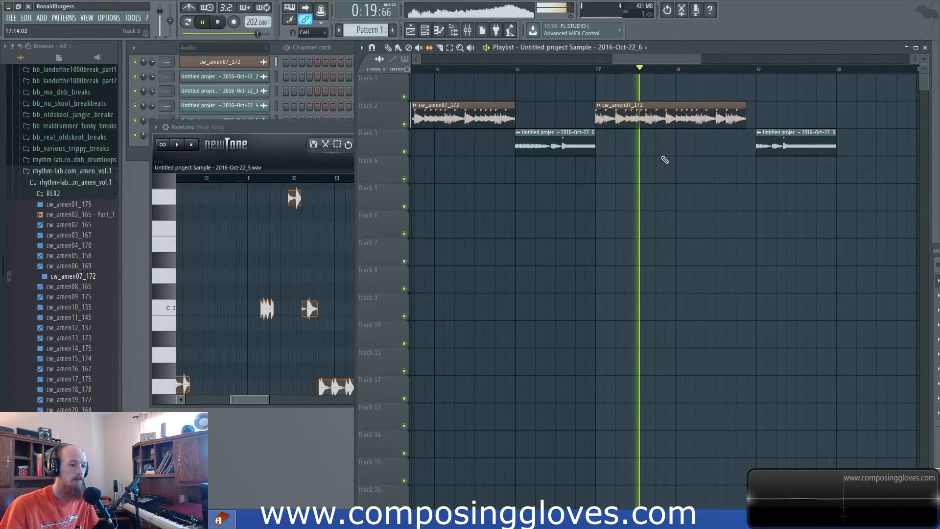
scroll(663, 157, "down", 1)
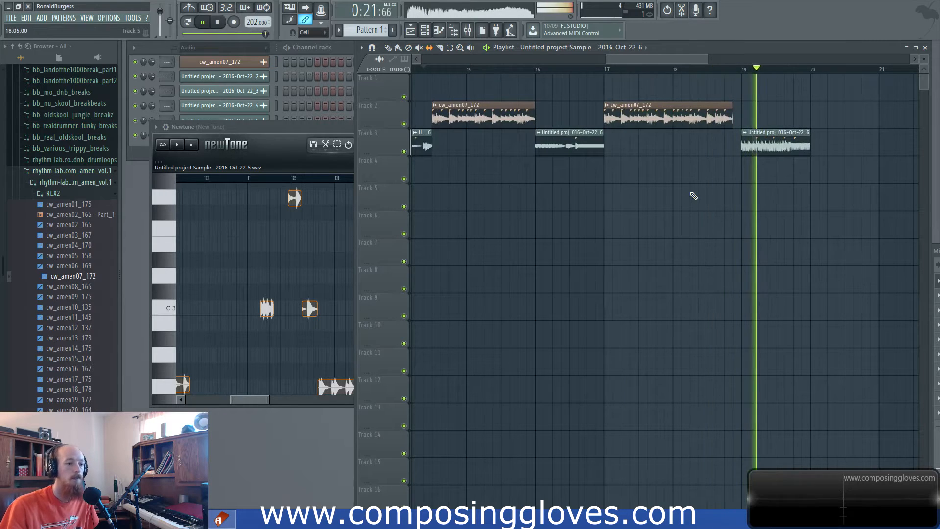
Extend the end of the bar 17 amen clip to bar 19 so it meets the last fill, and audition the transition.
left_click(717, 69)
scroll(733, 119, "up", 2)
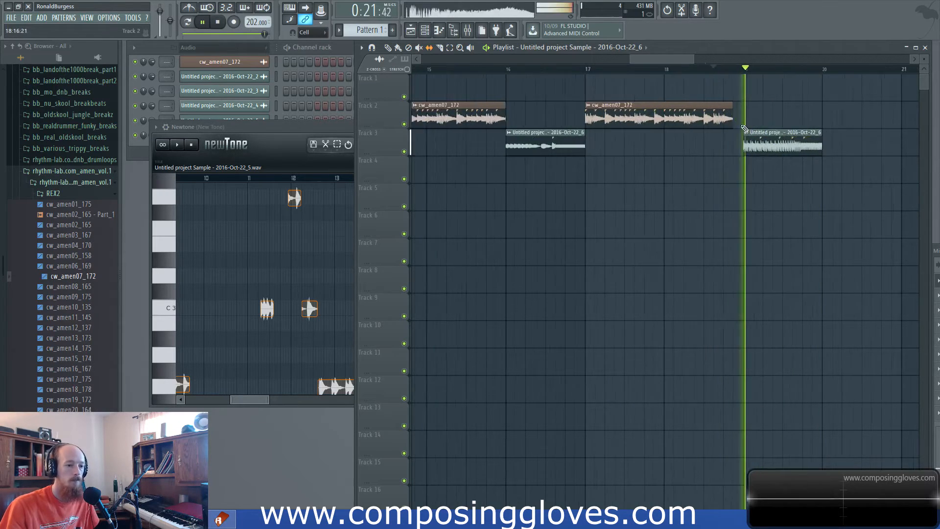
key("space")
right_click(735, 118)
left_click(753, 137)
left_click_drag(732, 119, 747, 119)
key("space")
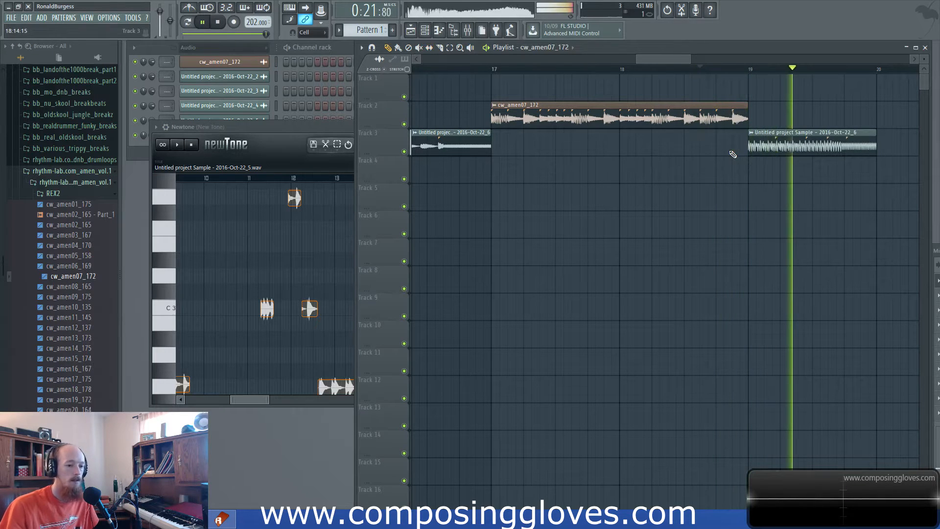
Play the arrangement from its beginning and again from about bar 12 to check the new fills.
scroll(561, 189, "down", 3)
scroll(562, 188, "down", 5)
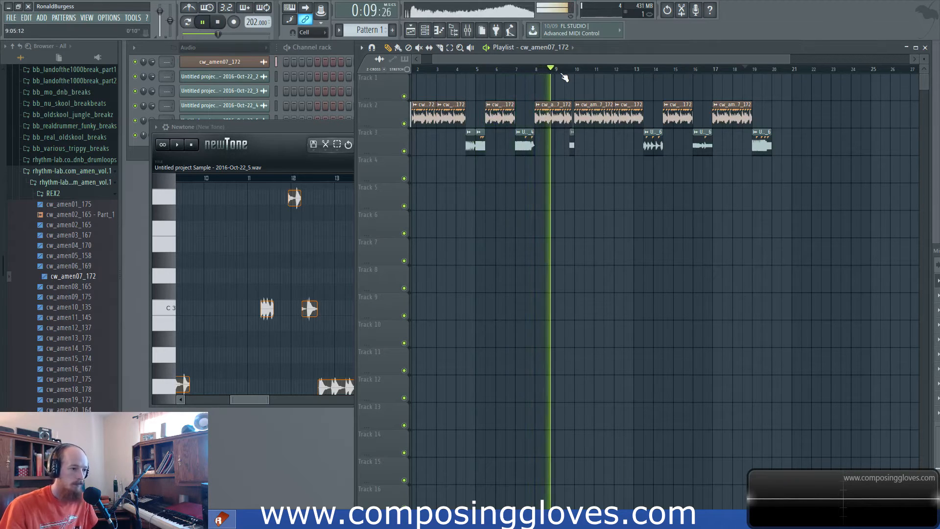
left_click(619, 69)
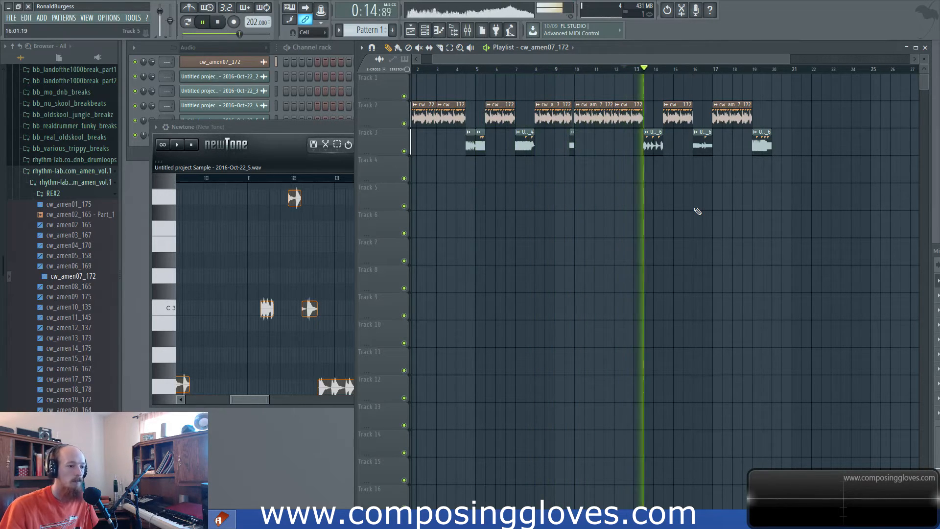
key("space")
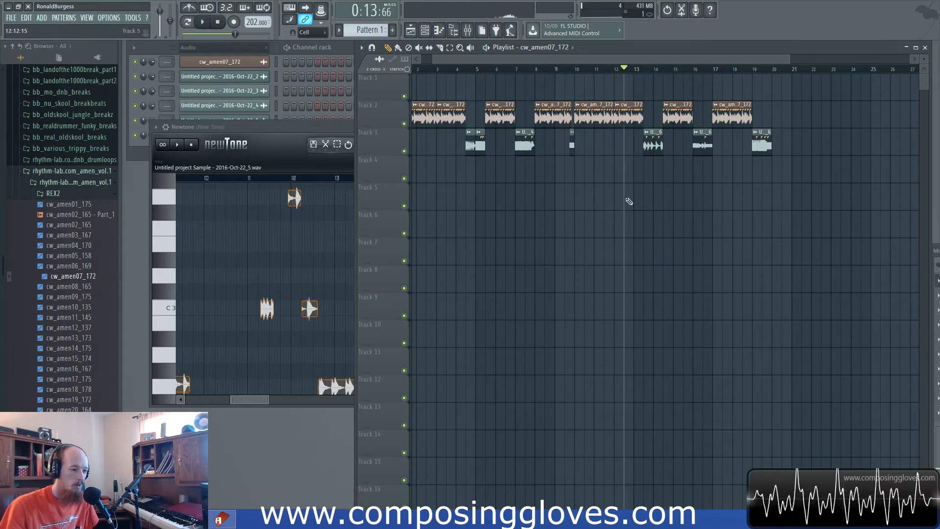
scroll(583, 195, "down", 2)
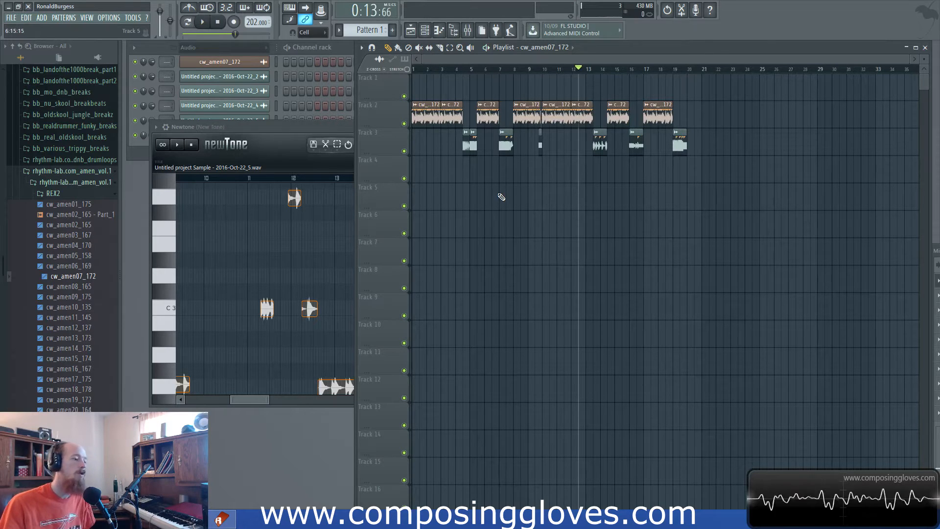
Bring up the Newtone window and the mixer, and position the mixer to show the New Tone track's effects.
left_click_drag(317, 128, 321, 124)
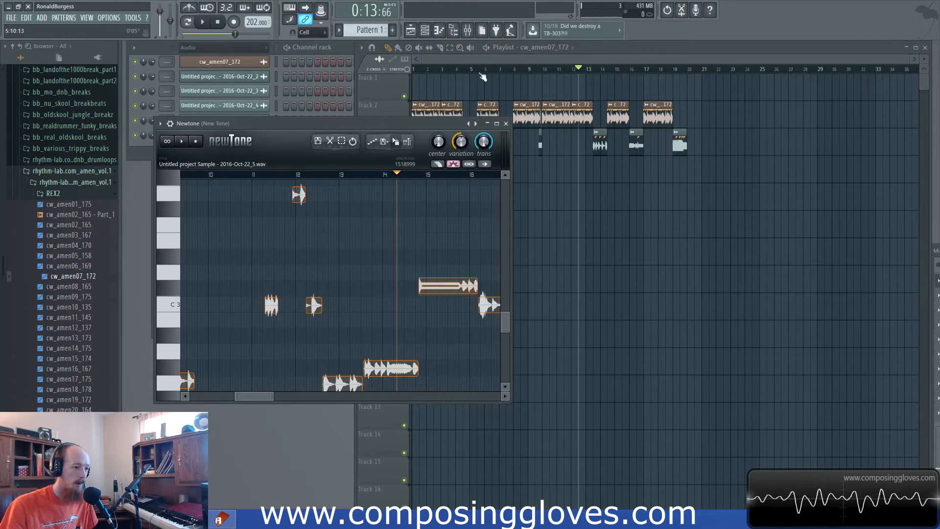
key("F9")
left_click_drag(574, 250, 399, 108)
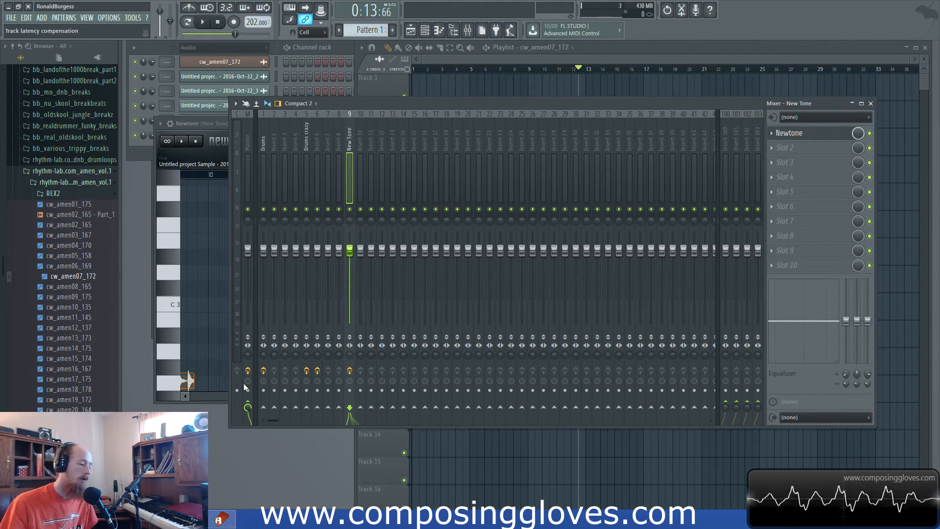
Switch to Renoise, turn off pattern edit mode and audition the loaded Block Bar break.
left_click(230, 527)
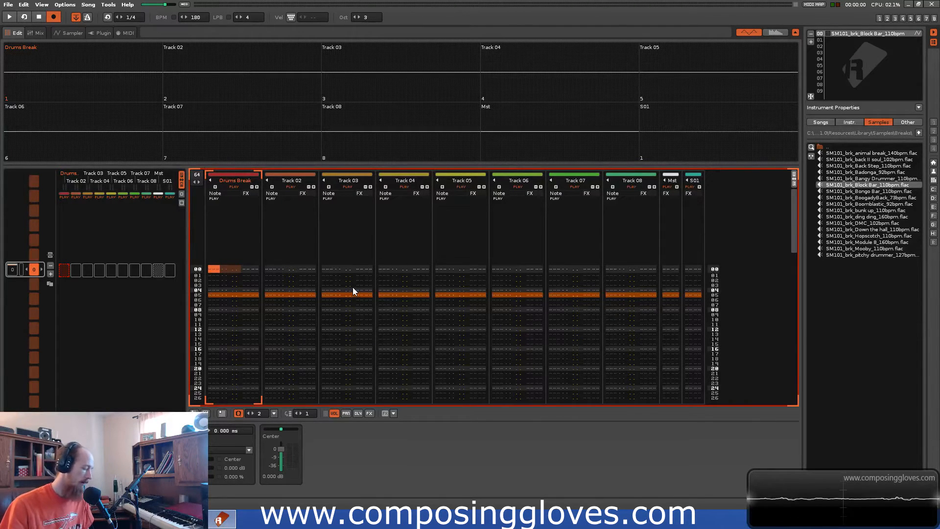
key("Escape")
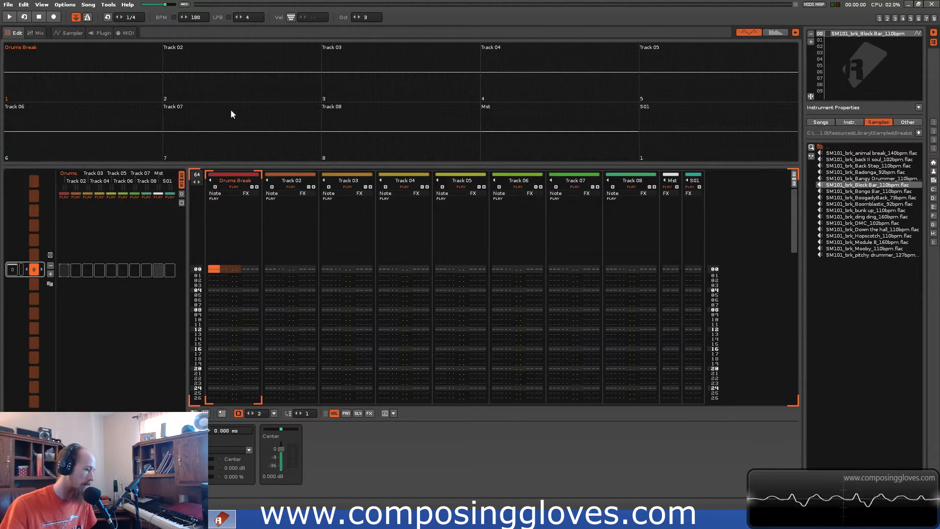
key("q")
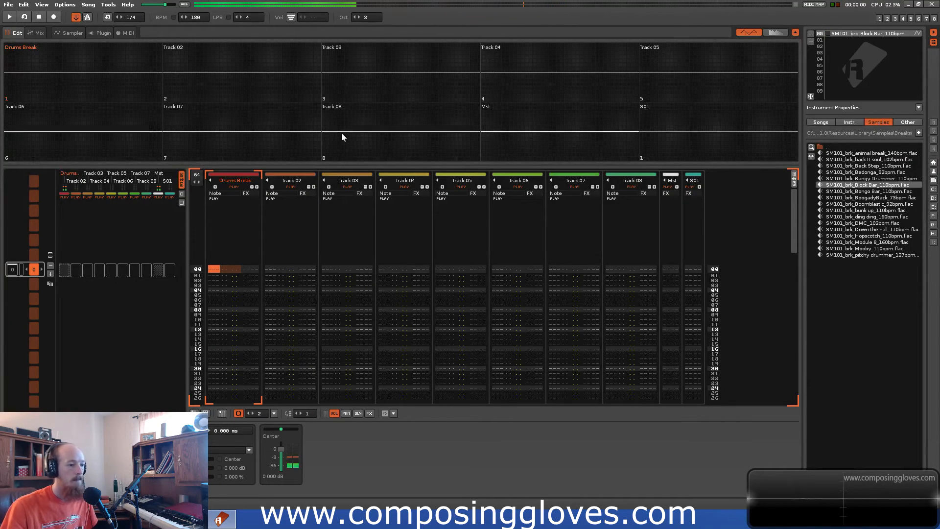
Examine the slice markers on the Block Bar break's waveform in the sampler alongside the pattern editor.
left_click(69, 32)
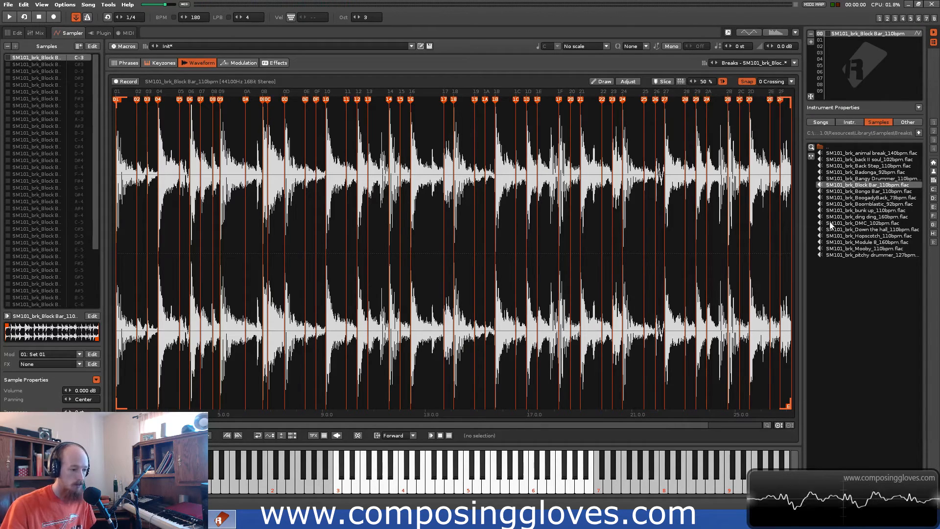
left_click(485, 101)
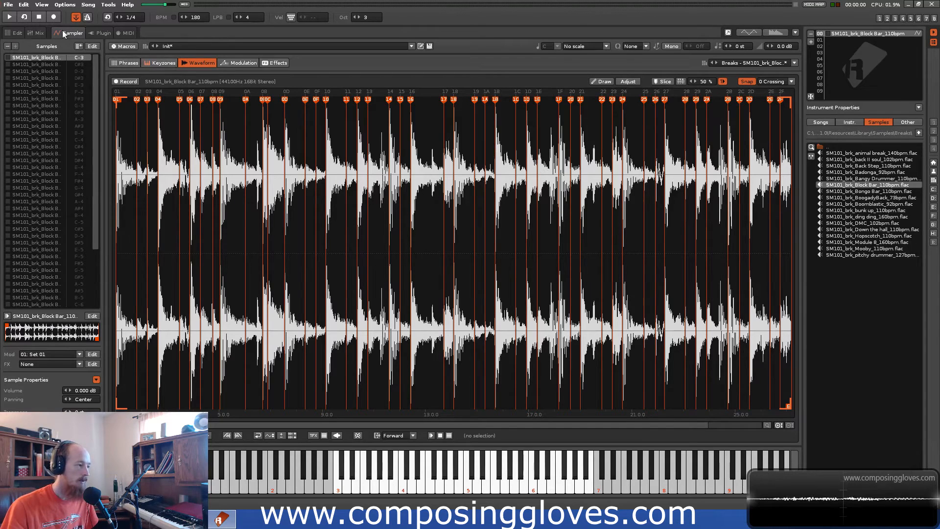
left_click(20, 32)
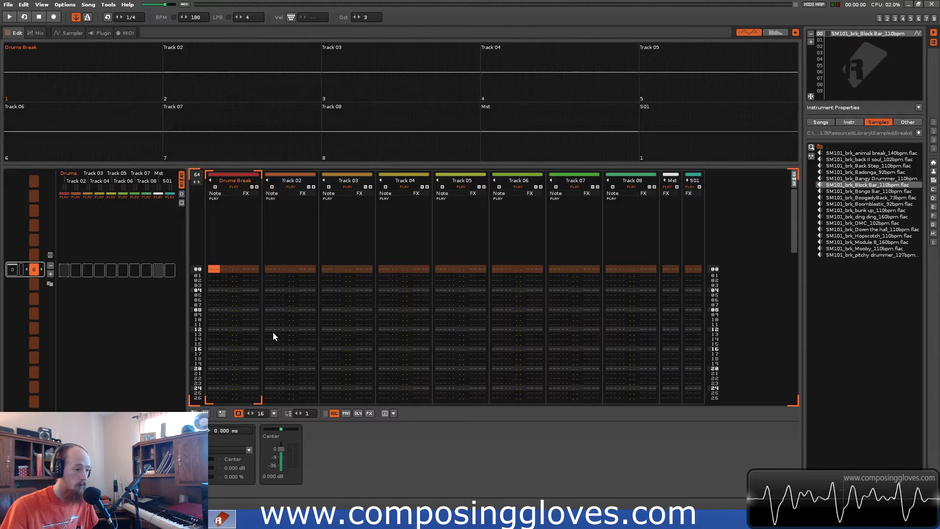
left_click(78, 34)
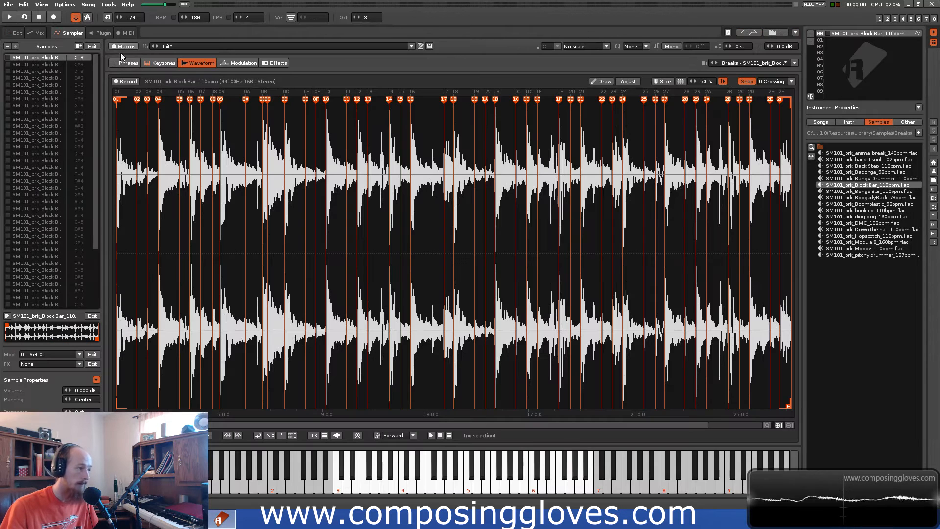
Check how the Block Bar slices are mapped across the keyzones and return to the pattern editor.
left_click(158, 63)
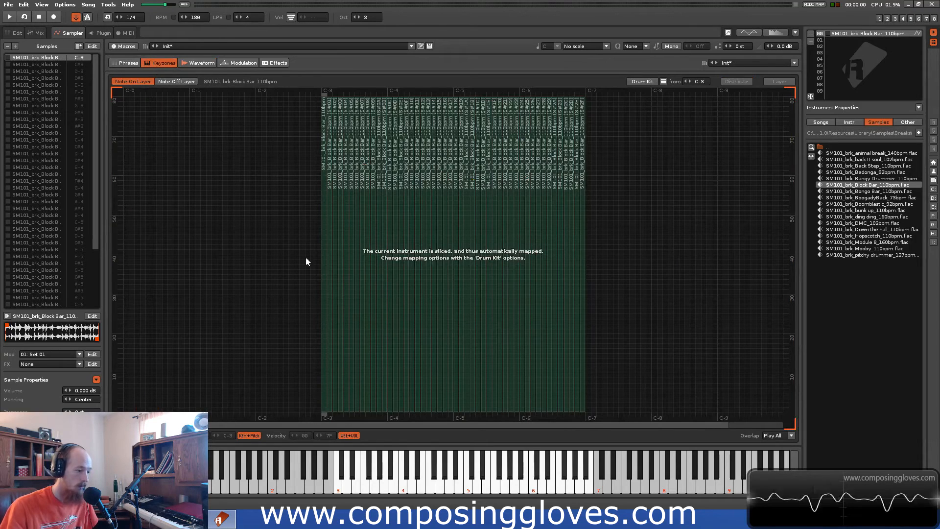
left_click(210, 65)
left_click(15, 32)
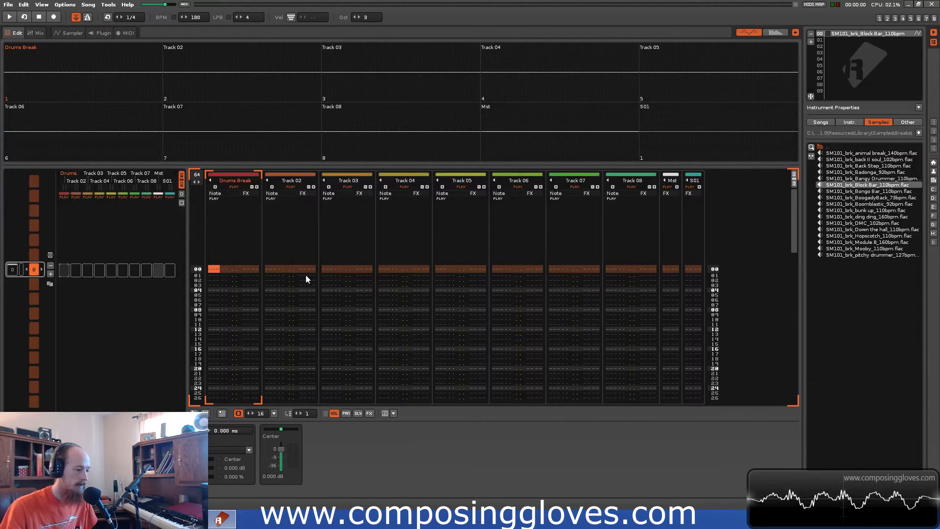
Turn on pattern edit mode and enter a C-3 note on line 00 of the Drums Break track.
key("Escape")
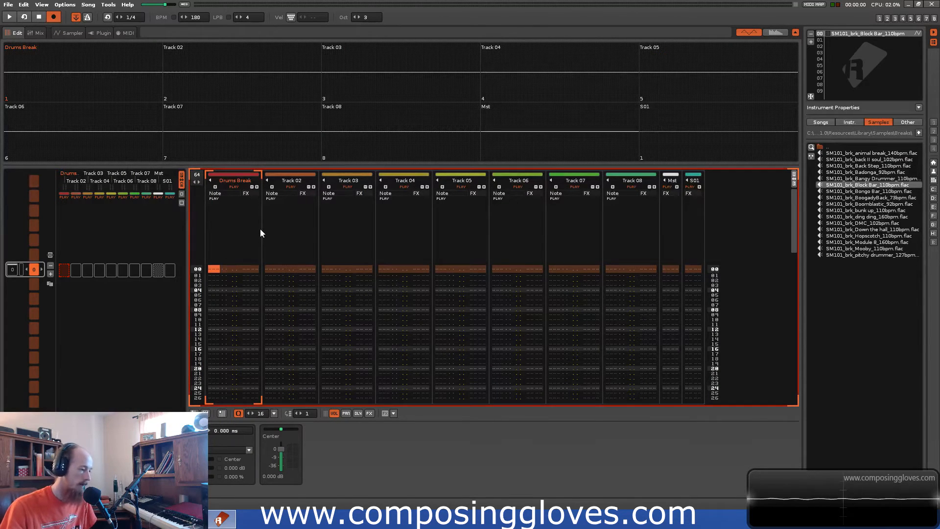
key("z")
key("z")
key("Up")
key("Delete")
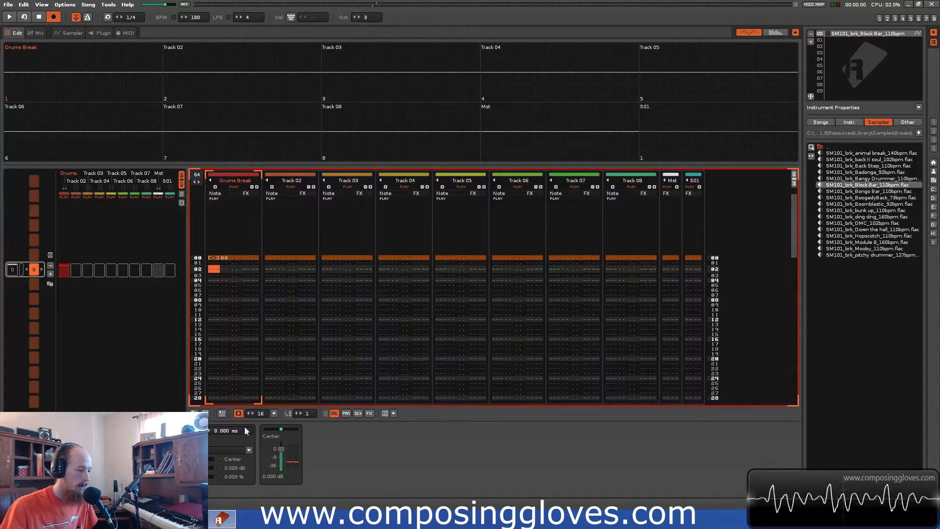
Try switching note quantization off and on while entering consecutive C-3 notes on lines 03 to 06.
key("z")
left_click(239, 413)
key("Up")
key("Delete")
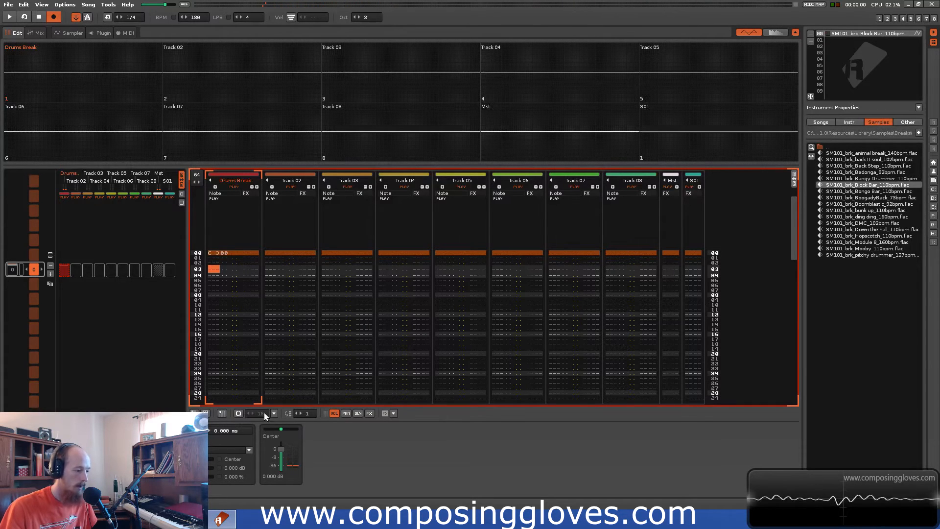
left_click(237, 412)
key("z")
key("z")
key("z")
key("z")
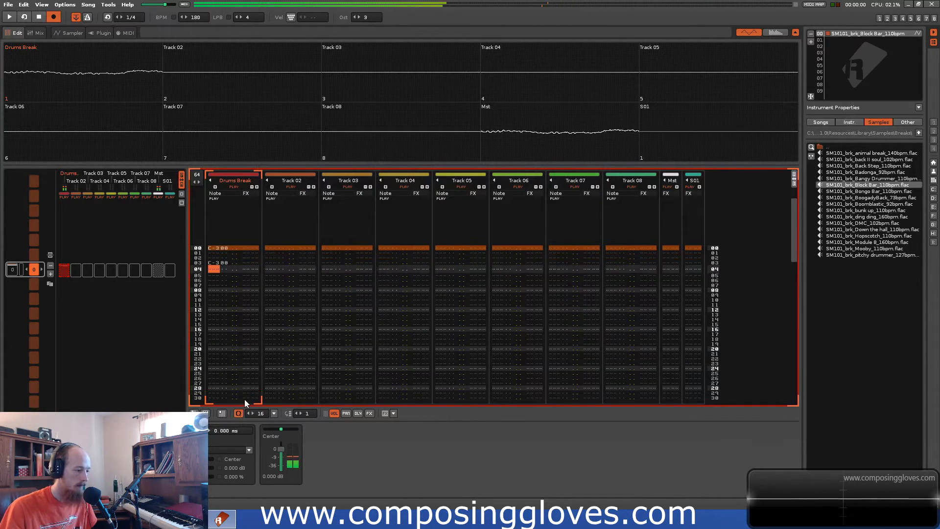
Delete the extra C-3 notes on lines 03 to 06 of the Drums Break track.
left_click(211, 248)
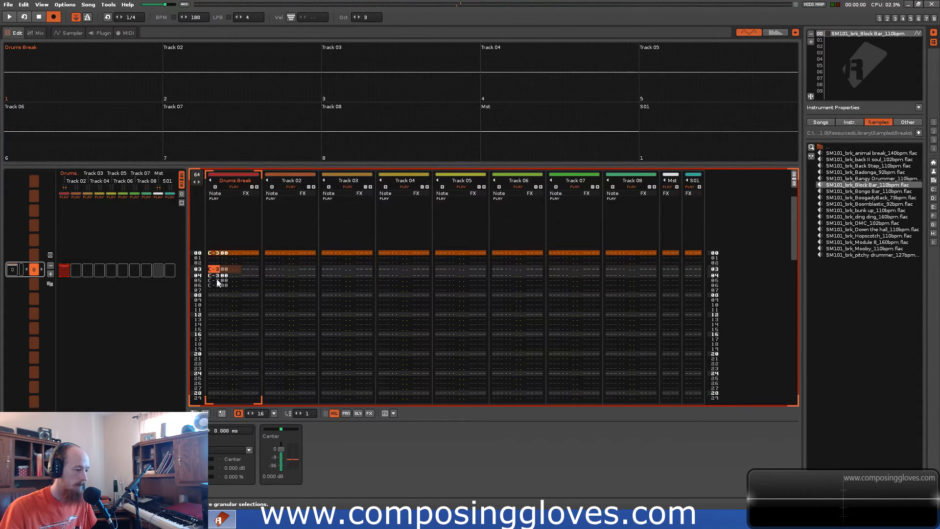
key("Delete")
key("Delete")
key("Delete")
key("Delete")
key("Delete")
key("Delete")
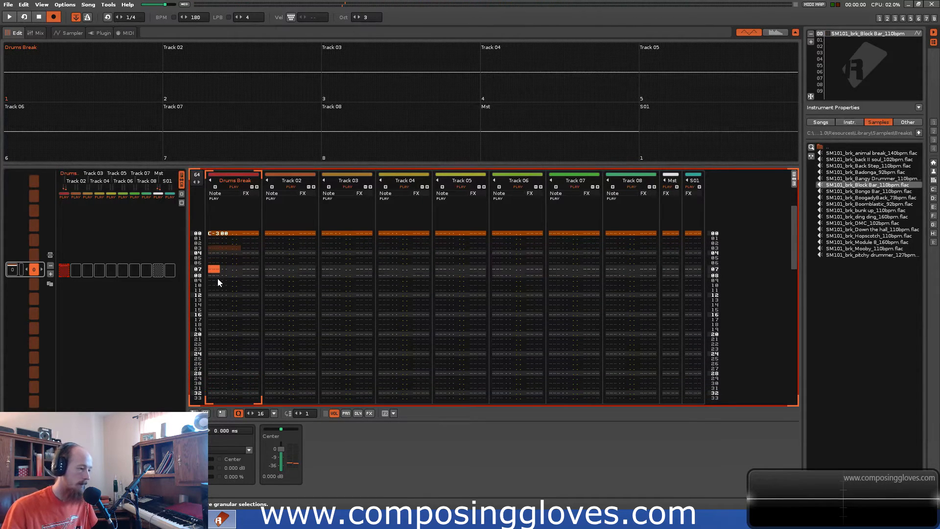
key("Up")
key("Up")
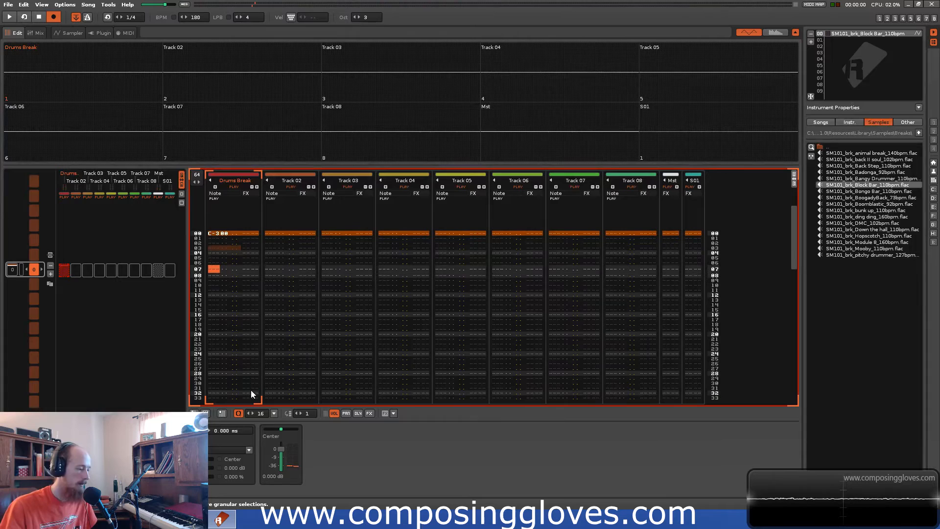
Set the edit step to 16 and enter C-3 on lines 00, 16, 32 and 48 of the Drums Break track.
left_click(220, 234)
key("z")
key("z")
key("z")
key("z")
key("z")
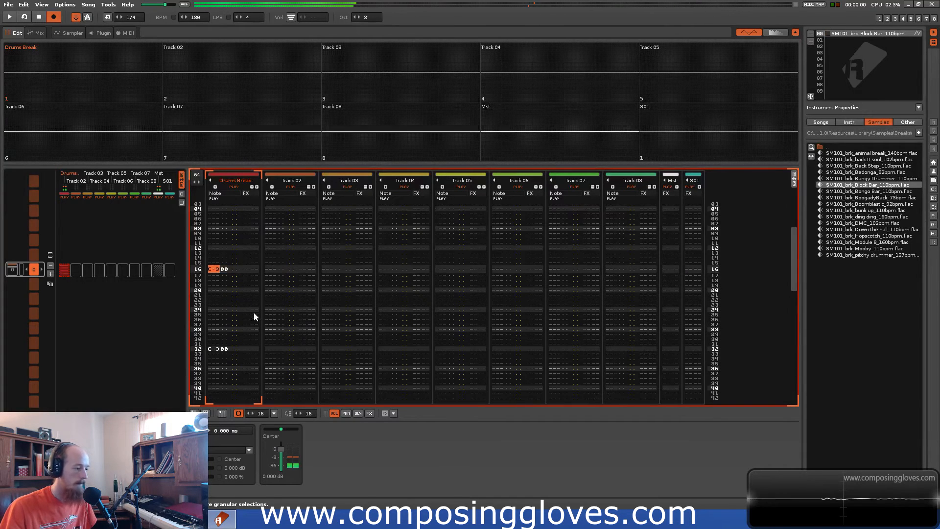
Play the pattern from near its start to hear the repeated C-3 slices.
scroll(263, 300, "up", 6)
scroll(253, 304, "up", 8)
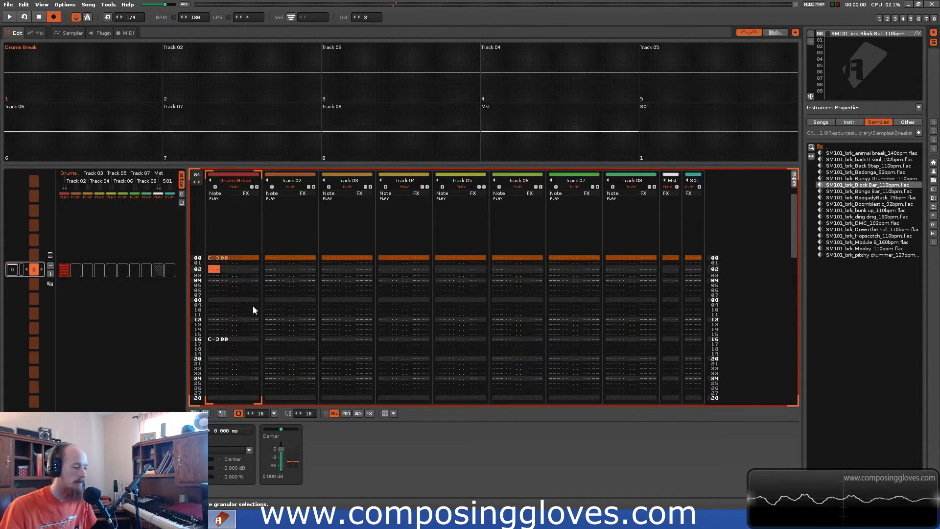
key("space")
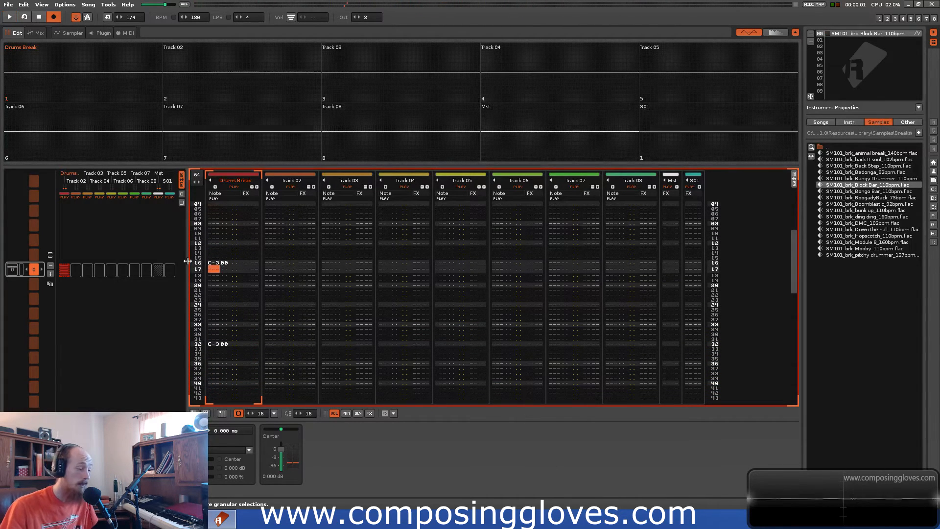
scroll(219, 275, "up", 9)
scroll(219, 274, "down", 2)
scroll(219, 275, "up", 1)
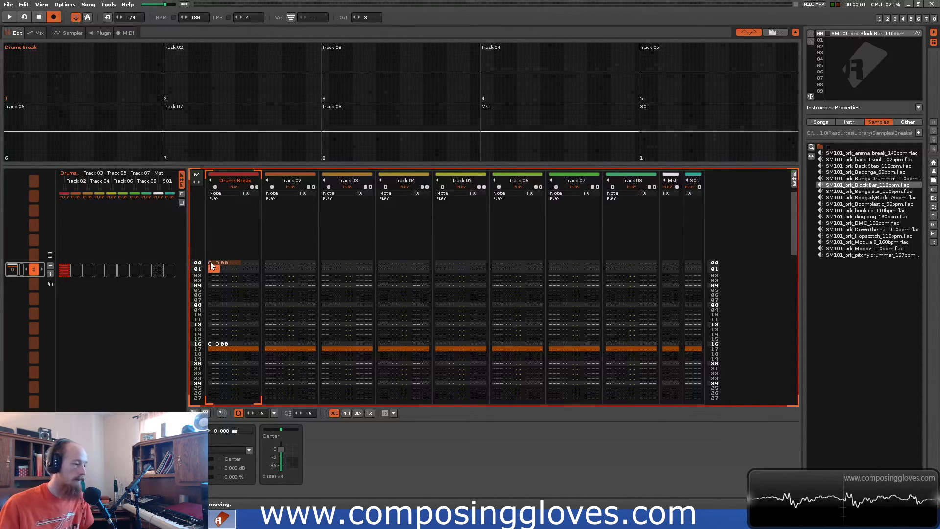
Examine the note and volume columns of the Drums Break track across the first dozen lines.
key("Up")
key("Right")
key("Right")
key("Right")
key("Right")
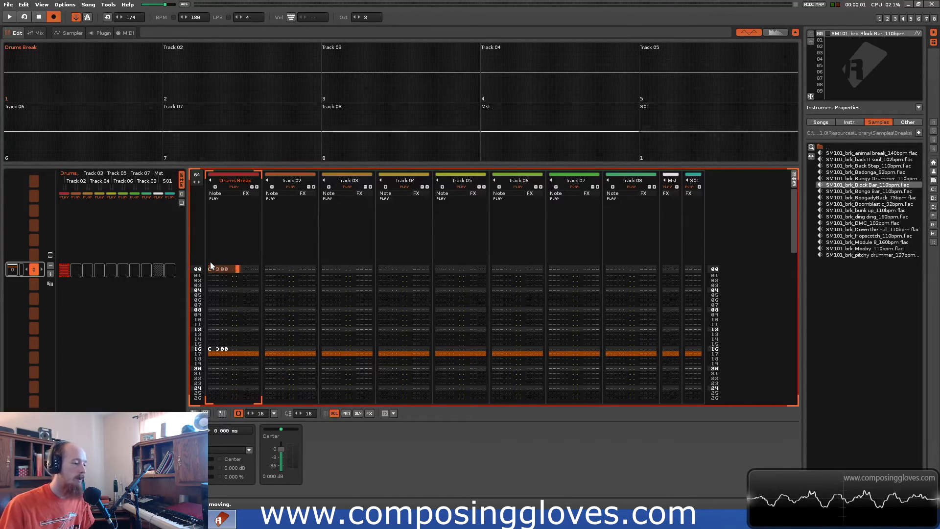
key("Down")
key("Down")
key("Down")
key("Down")
key("Down")
key("Down")
key("Down")
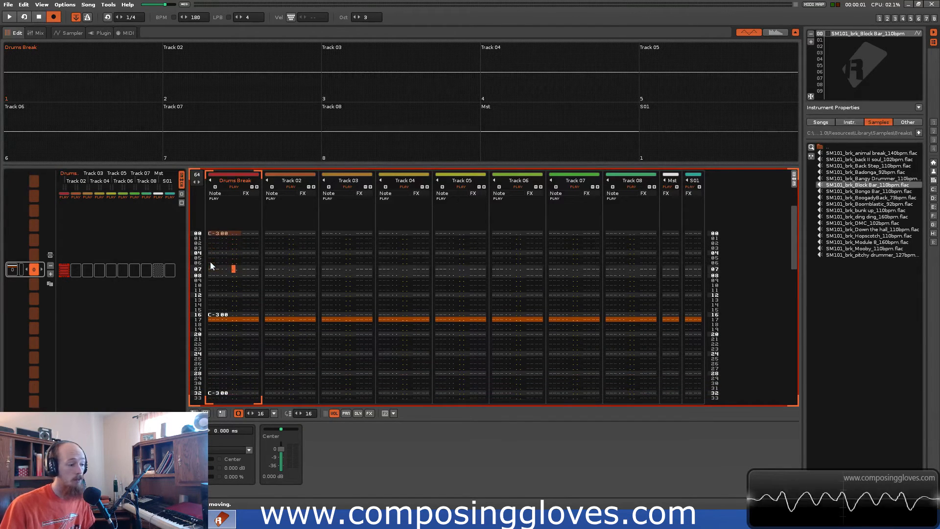
key("Down")
key("Down")
key("Down")
key("Down")
key("Down")
key("Down")
key("Down")
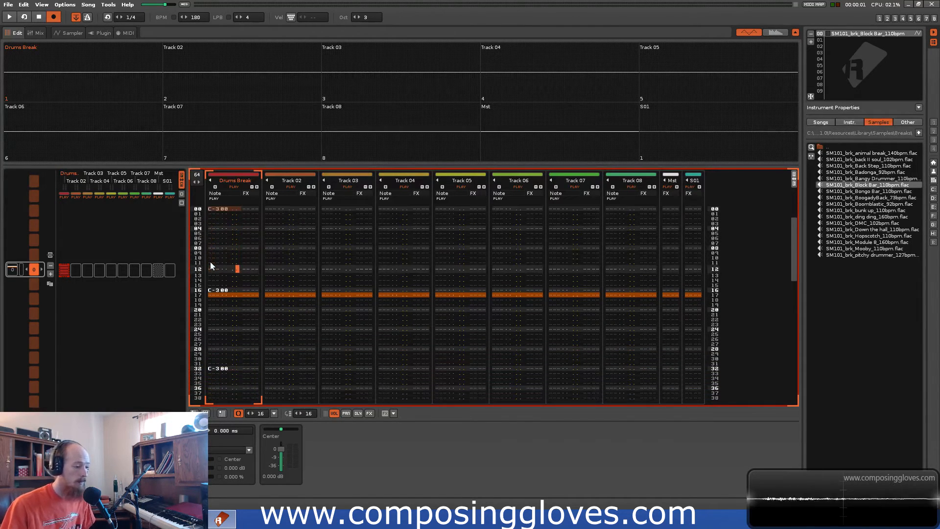
Set the edit step to 1 and audition different slice notes on lines 14 to 16 of the Drums Break track.
key("Right")
key("Left")
key("Left")
key("Left")
key("Left")
key("Left")
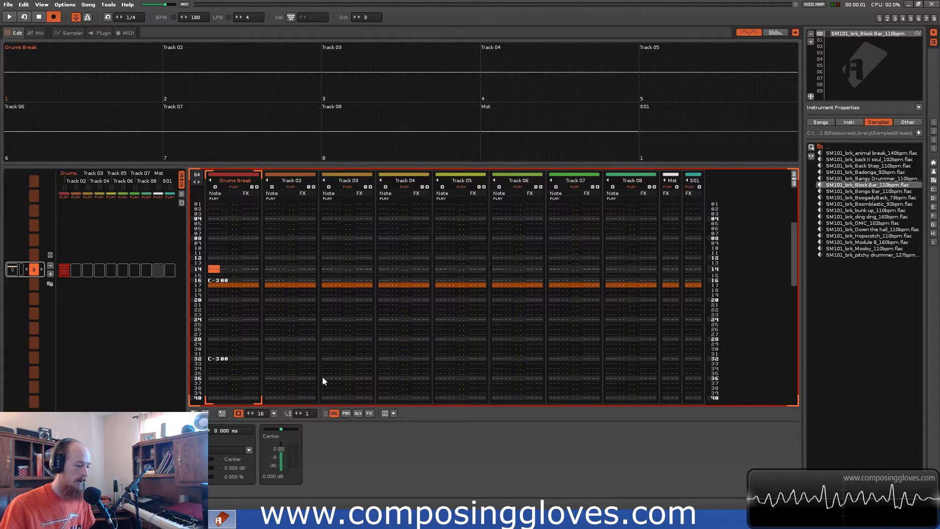
key("x")
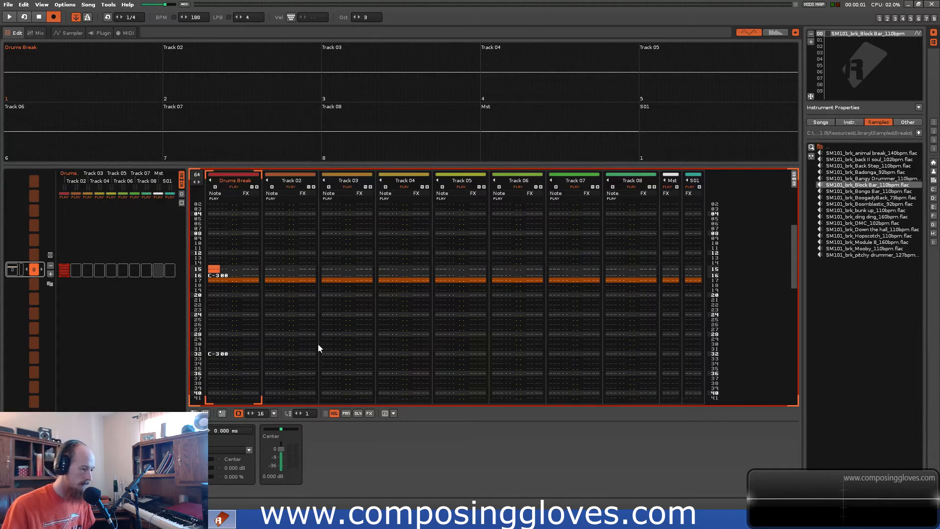
key("Up")
key("c")
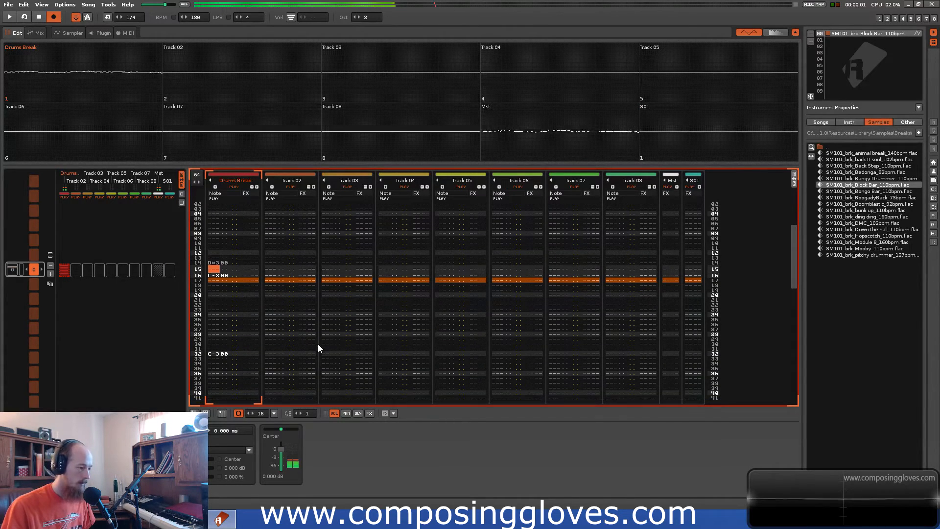
key("Up")
key("b")
key("Up")
key("j")
key("n")
key("m")
key("Up")
key("Up")
key("Up")
Enter C-4 on lines 14 and 15 and C-3 on line 16 of the Drums Break track.
key("comma")
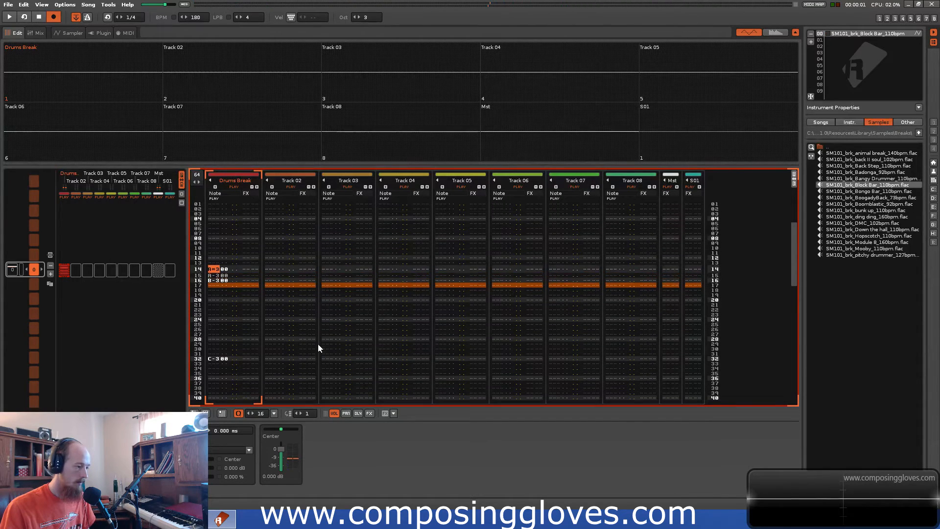
key("comma")
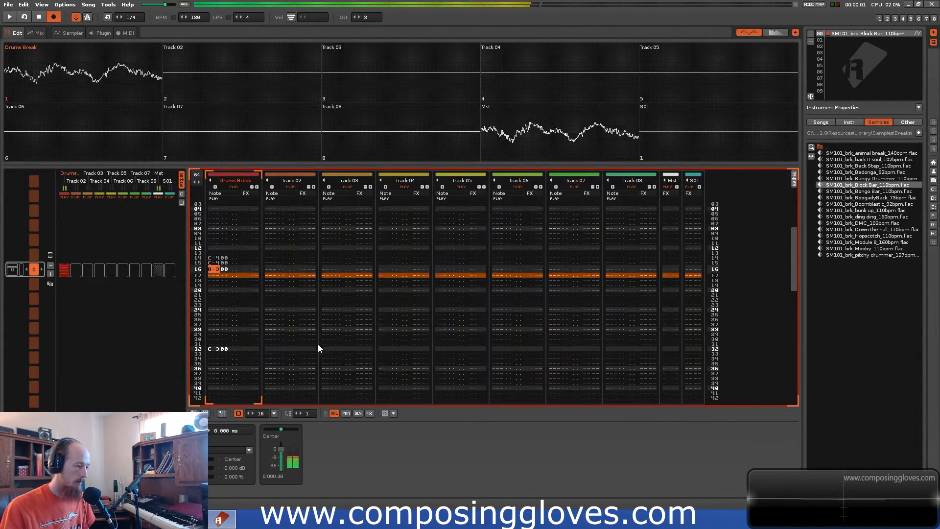
key("z")
Add the B00 reverse-playback command in the effect column on lines 14 and 15.
key("Up")
key("Up")
key("Up")
key("Right")
key("Right")
key("Right")
key("Right")
key("Right")
key("Right")
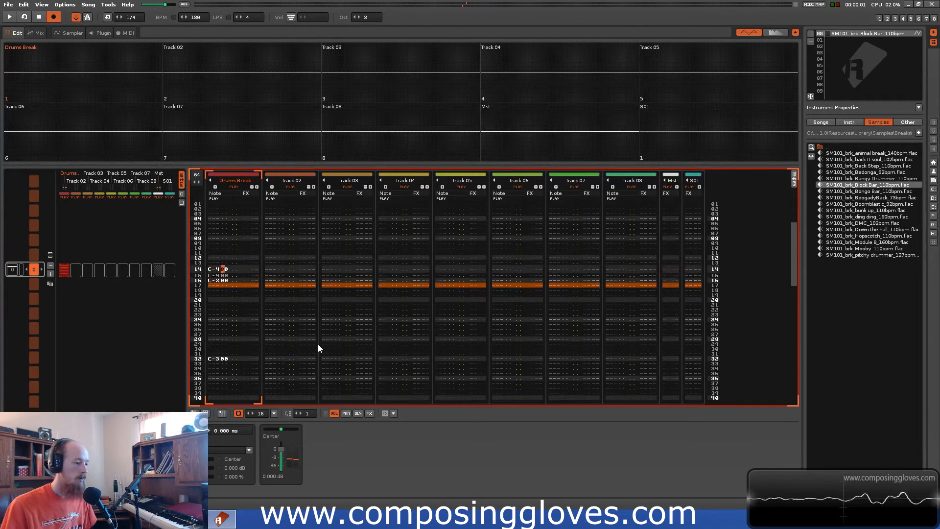
key("b")
key("b")
key("Up")
key("Up")
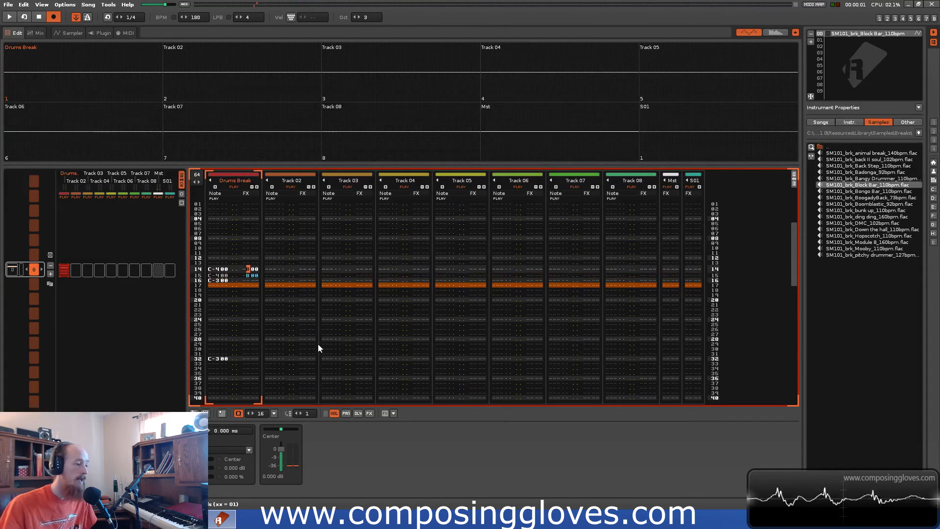
Play the pattern while viewing the break's waveform in the sampler, and return to the pattern editor.
left_click(71, 32)
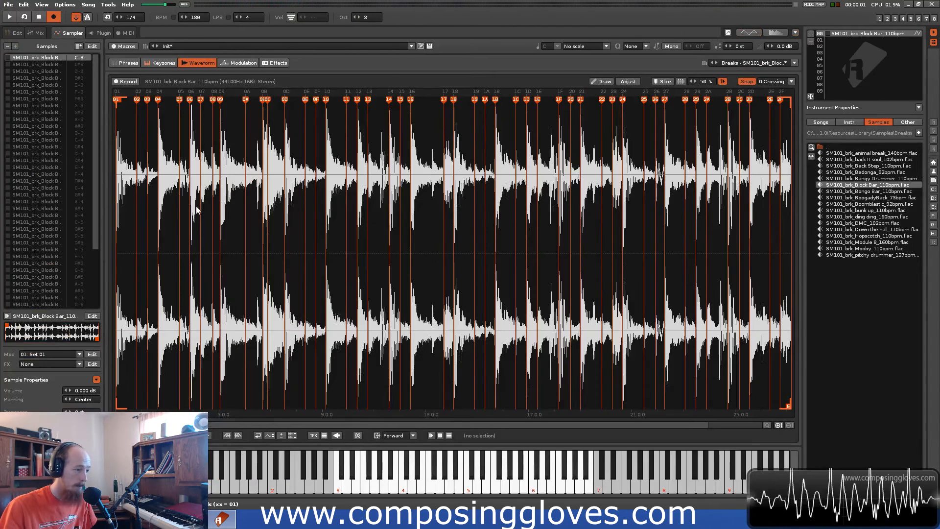
key("space")
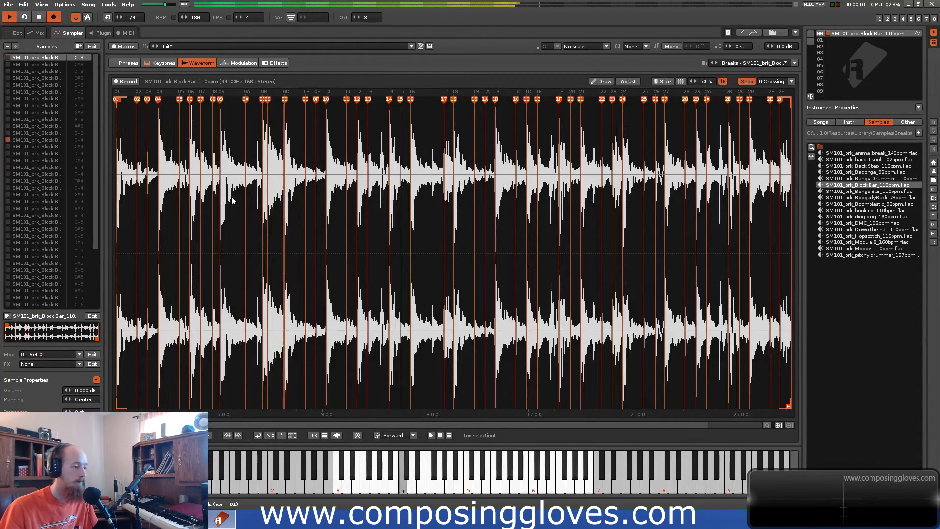
key("space")
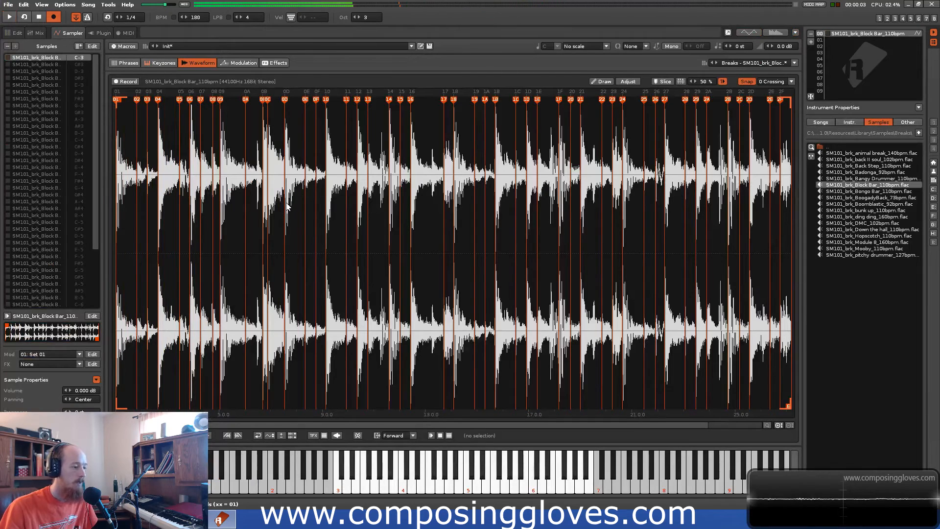
left_click(16, 33)
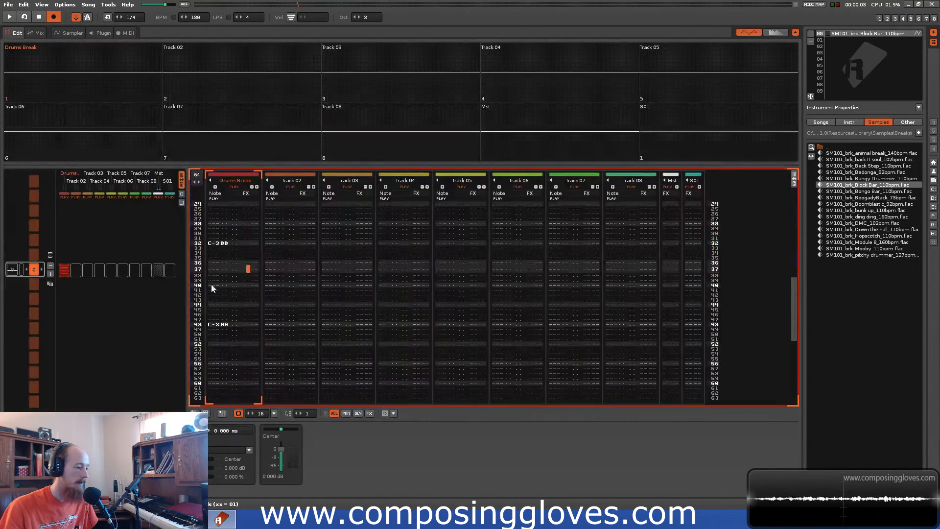
Enter R4 retrigger commands in the volume column on lines 29 to 31 and play the pattern to check them.
key("space")
scroll(240, 271, "up", 1)
scroll(234, 372, "down", 10)
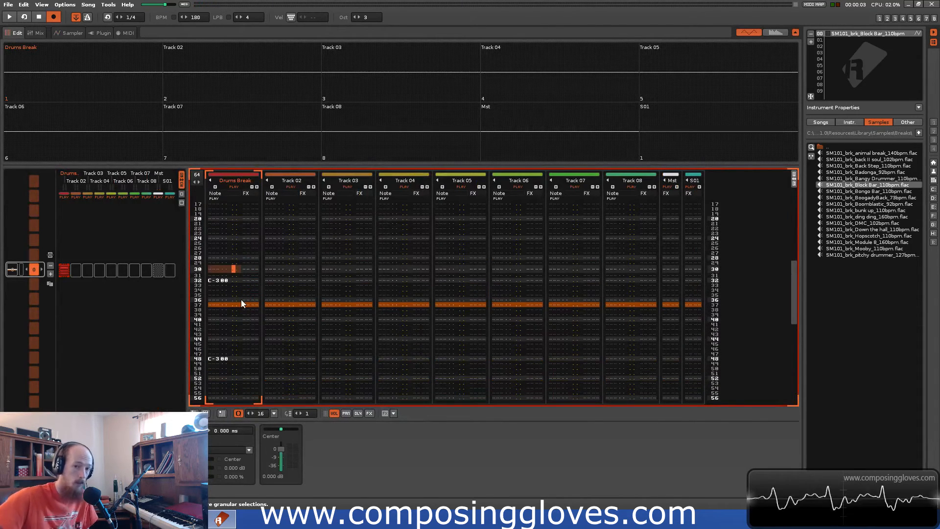
scroll(241, 304, "down", 1)
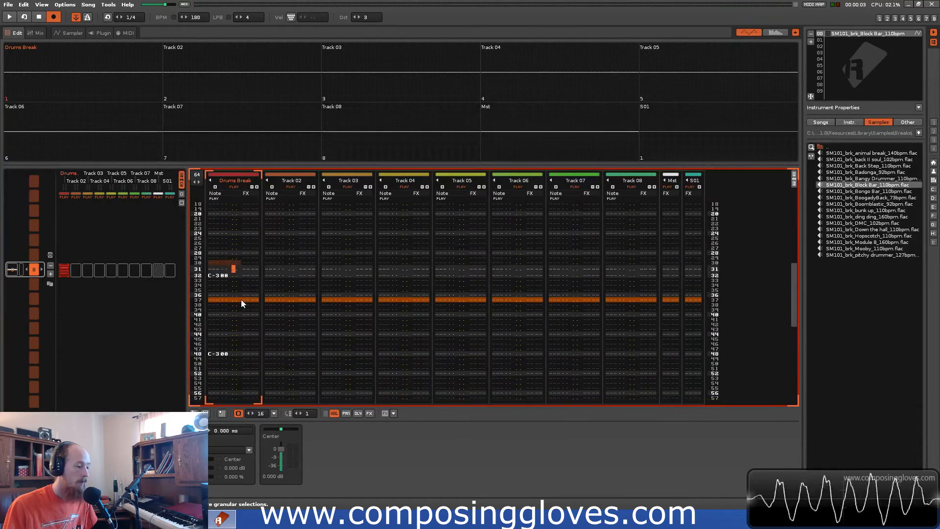
scroll(241, 299, "up", 3)
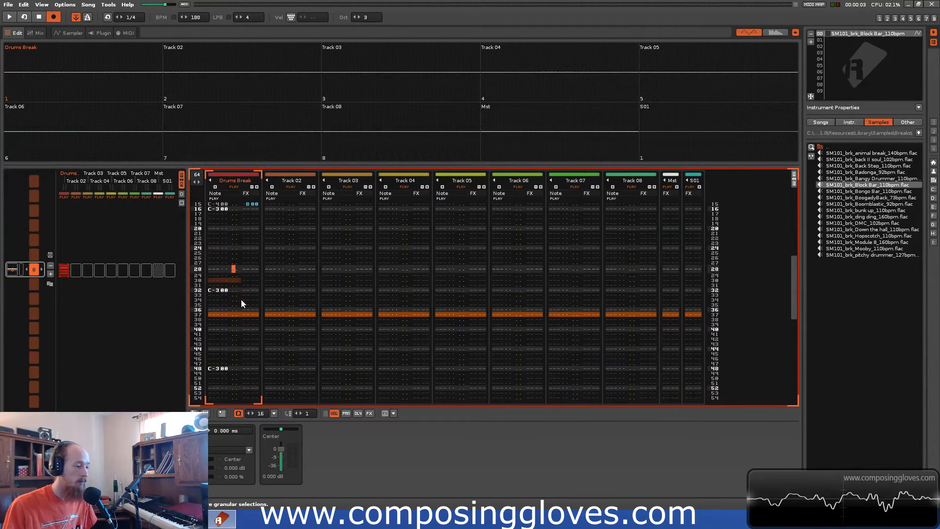
scroll(241, 300, "down", 1)
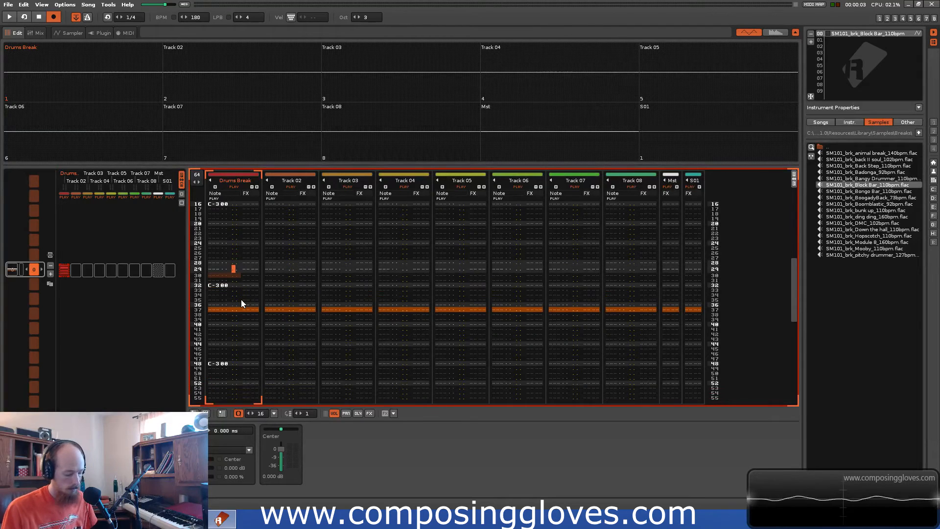
scroll(241, 303, "down", 1)
scroll(241, 303, "up", 1)
type("4")
key("Left")
type("rr")
key("Up")
key("Right")
key("Up")
type("44")
key("space")
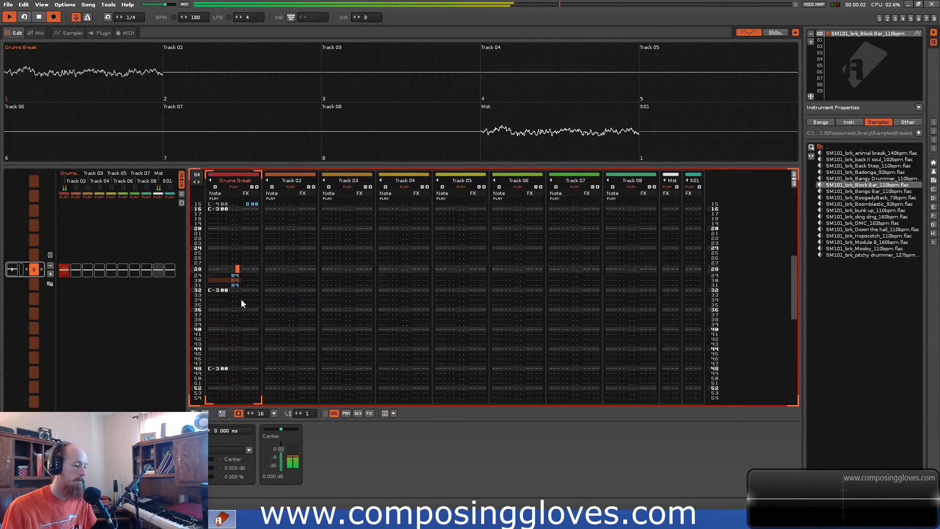
key("space")
Enter R retrigger commands in the volume column on lines 39 to 44 of the Drums Break track.
key("Down")
key("Down")
key("Right")
type("rrrrrr")
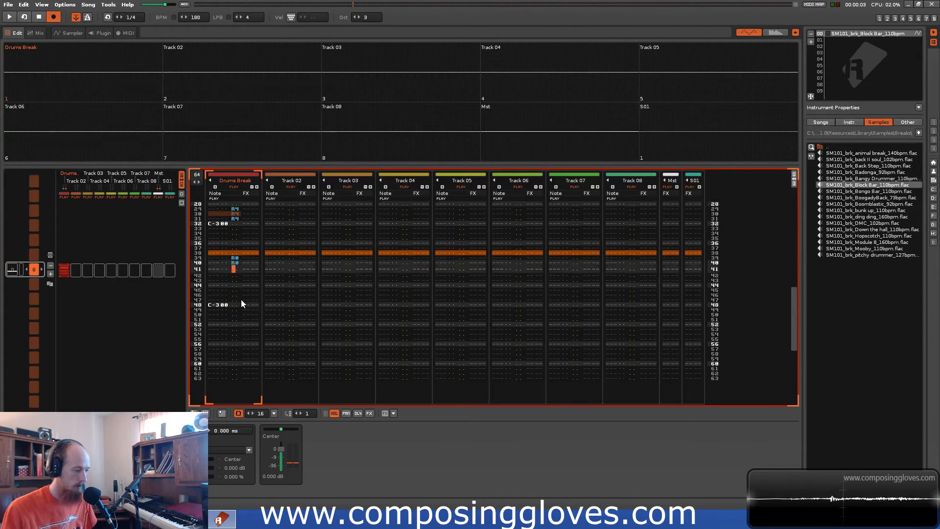
Set the retrigger values on lines 40 to 44 to 4, 4, 4, 5 and 4, and play the pattern.
key("Right")
key("Up")
key("Up")
key("Up")
key("Up")
key("Up")
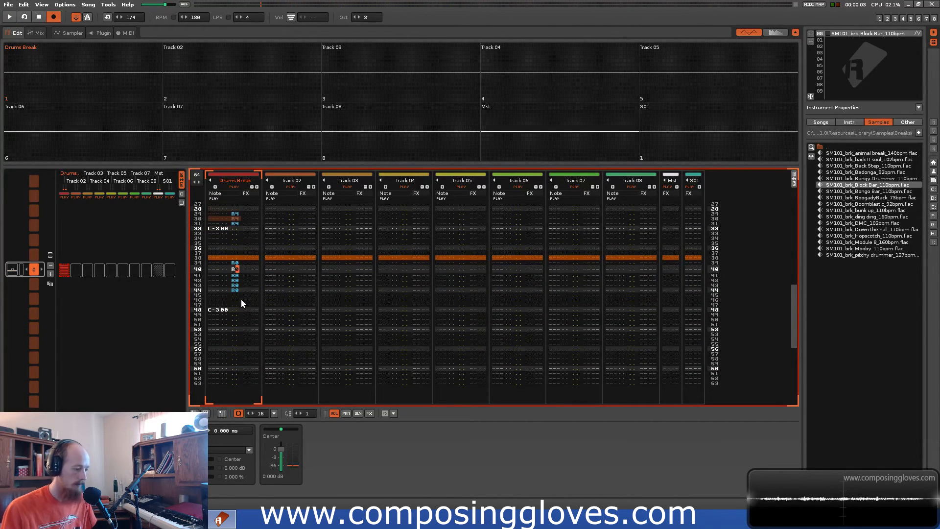
type("44454")
key("space")
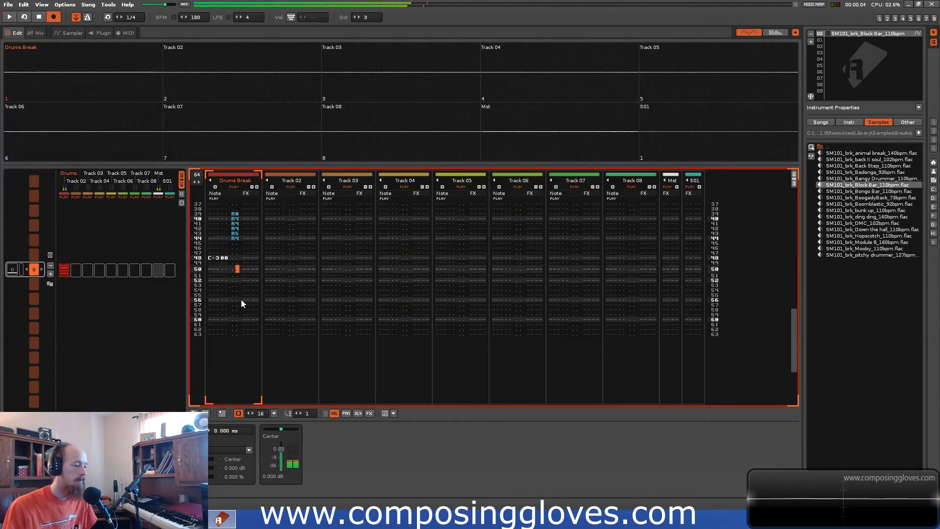
Enter the notes C#3, E-3, G-3 and D#3 on lines 41 to 44 of the Drums Break track and play the pattern.
key("space")
key("Up")
key("Up")
key("Up")
key("Up")
key("Up")
key("Up")
key("Up")
key("Left")
key("Left")
key("Left")
key("Left")
key("Up")
key("Up")
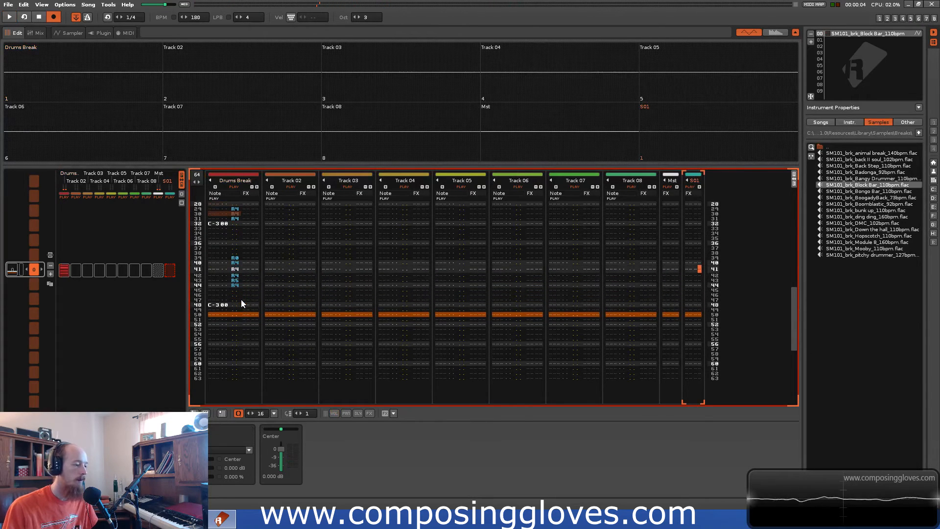
key("s")
key("c")
key("b")
key("d")
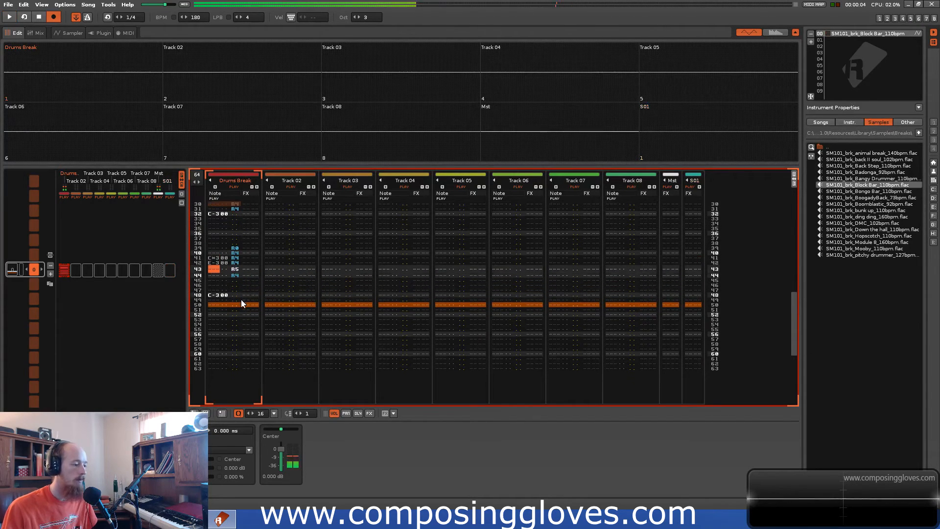
key("space")
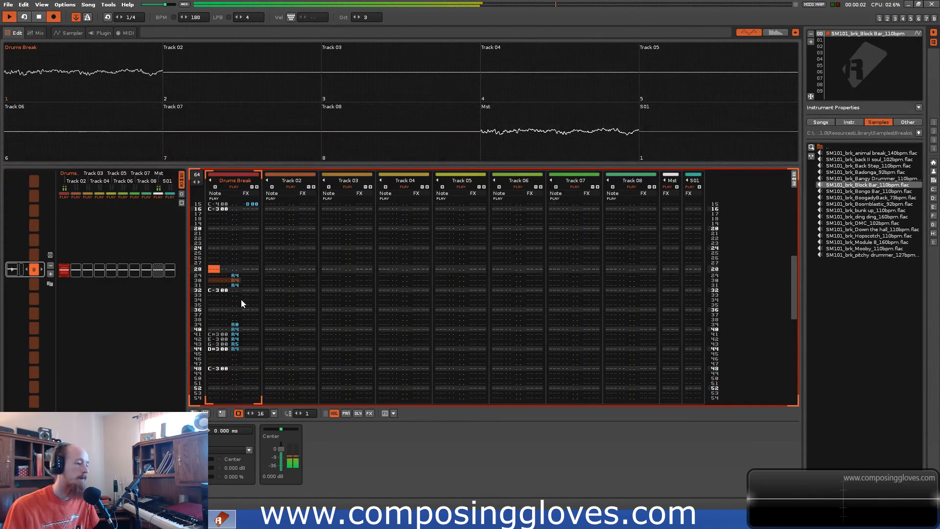
key("space")
Enter the note E-3 on each of lines 60 to 63 of the Drums Break track.
key("Up")
key("Up")
key("Up")
key("Up")
key("Up")
key("Up")
key("Up")
scroll(241, 299, "up", 8)
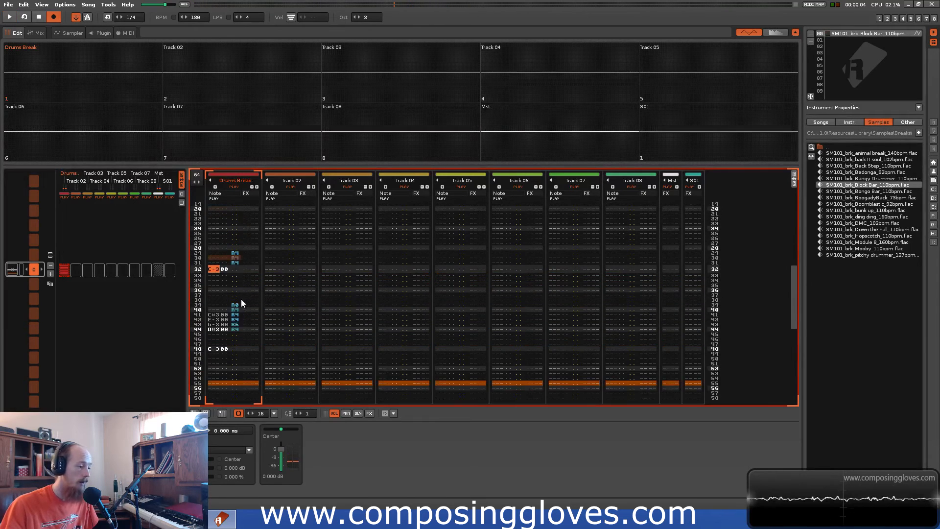
scroll(224, 249, "up", 1)
scroll(220, 275, "down", 10)
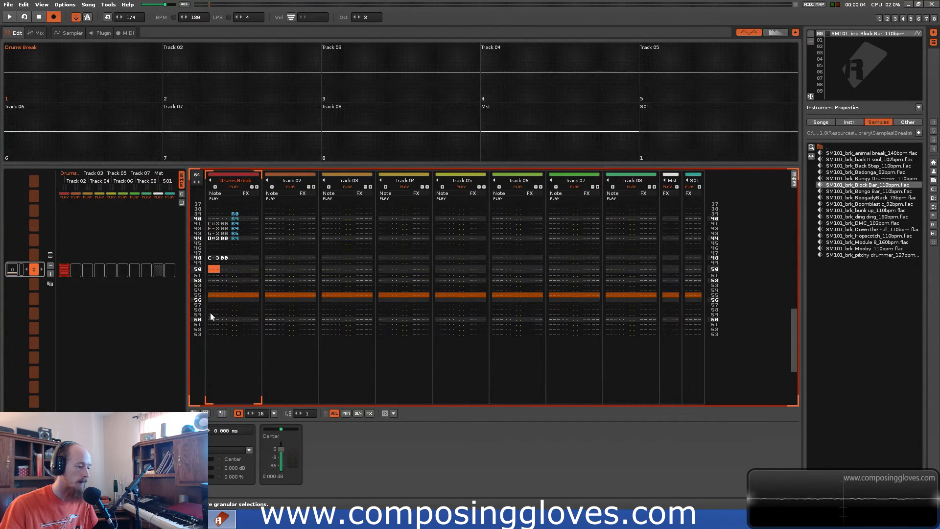
scroll(210, 308, "down", 3)
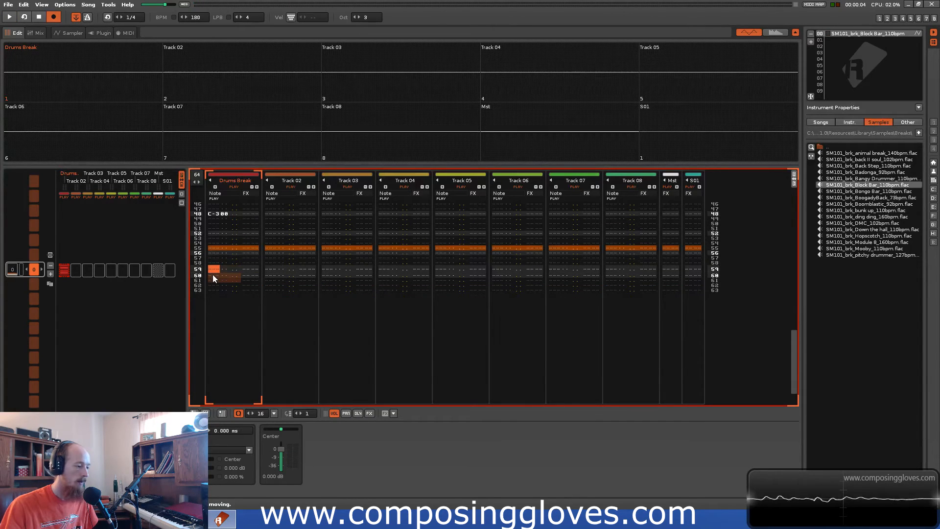
scroll(226, 269, "down", 1)
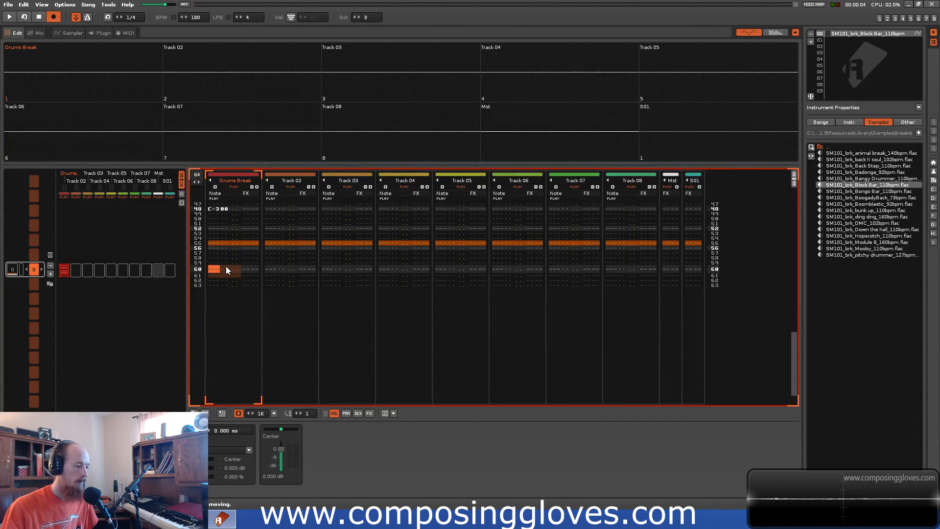
key("c")
key("c")
key("c")
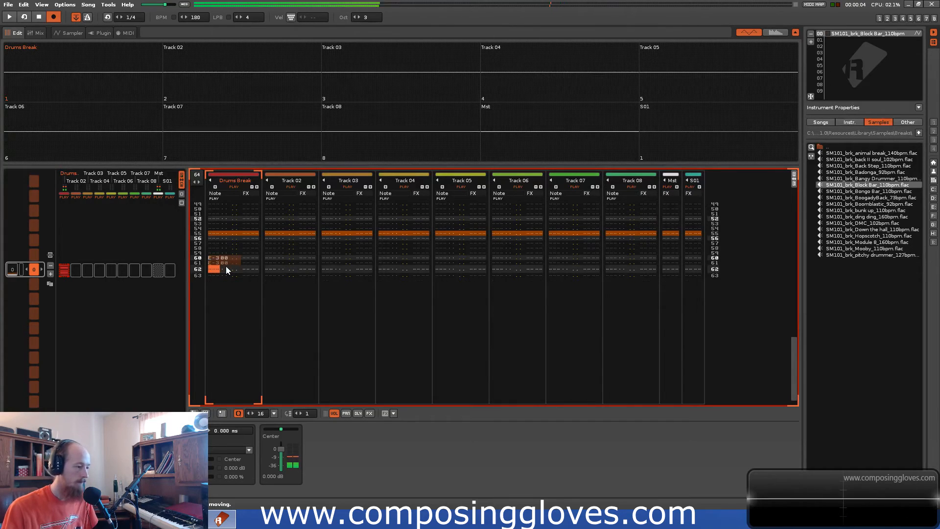
key("c")
Add the effect commands U01, U01, D01 and D01 on lines 60 to 63 and play the pattern.
key("Up")
key("Right")
key("Right")
key("Right")
key("Right")
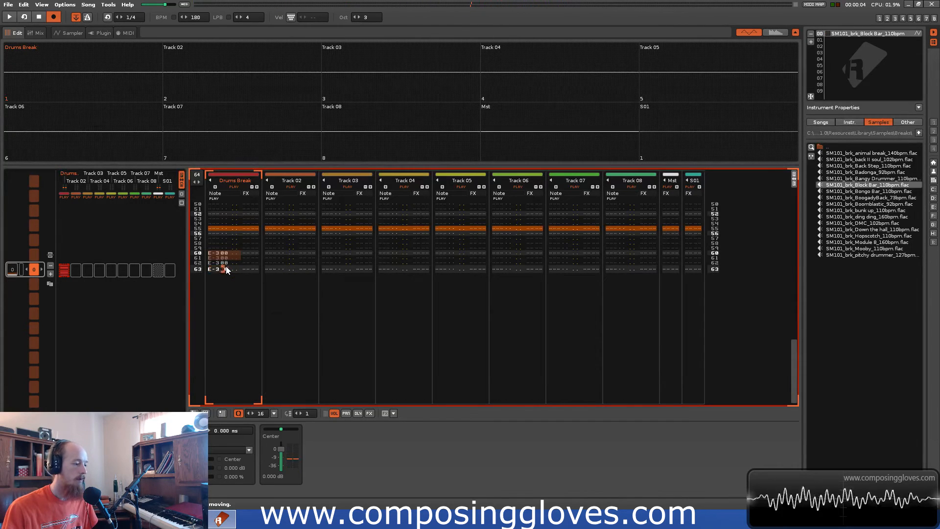
key("Up")
key("Up")
key("Right")
key("Up")
type("u")
key("Up")
key("Down")
type("udd")
key("Up")
key("Right")
key("Up")
key("Up")
key("Up")
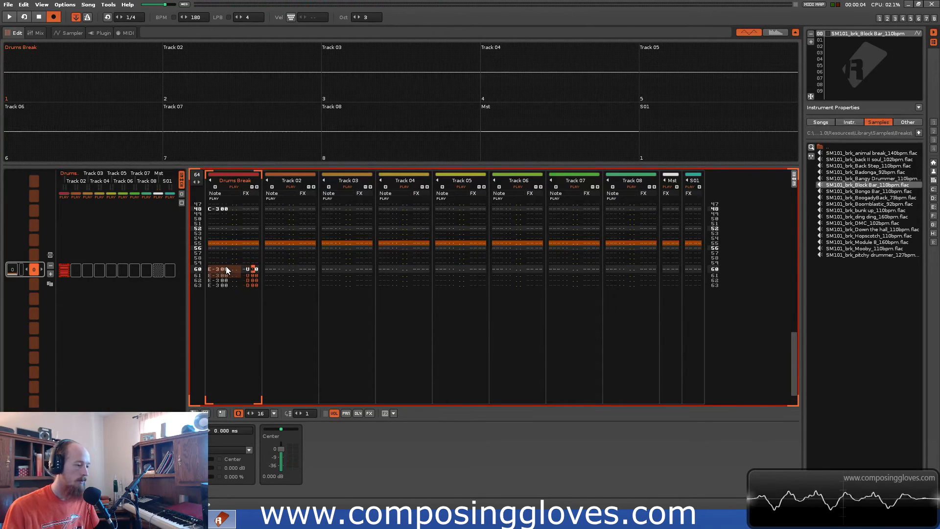
type("1")
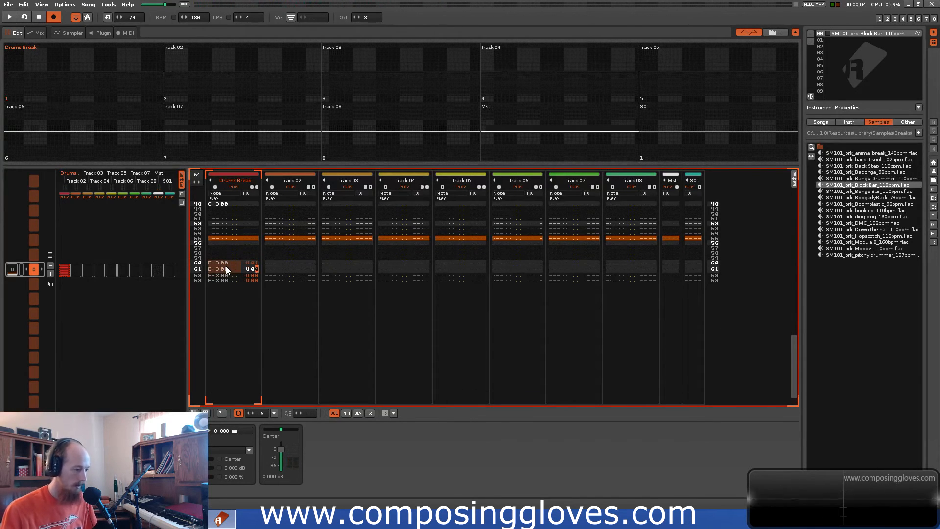
type("1")
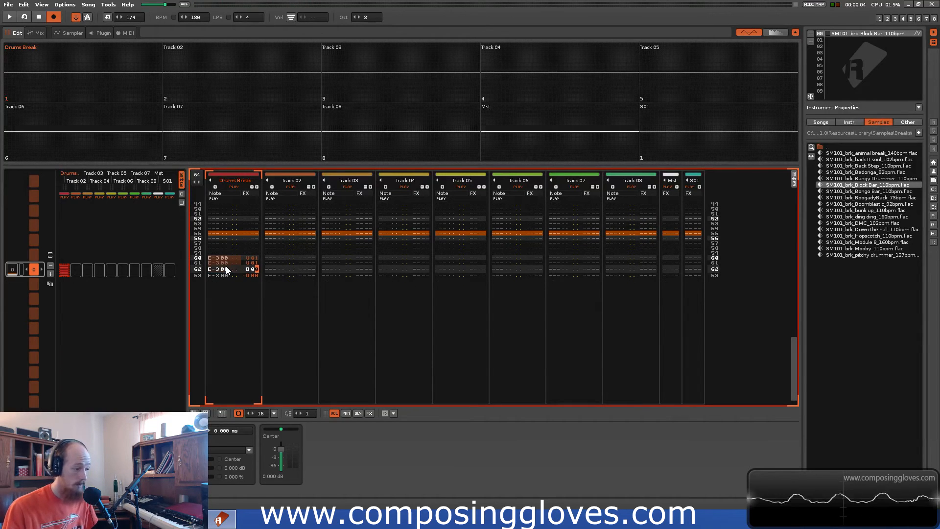
type("11")
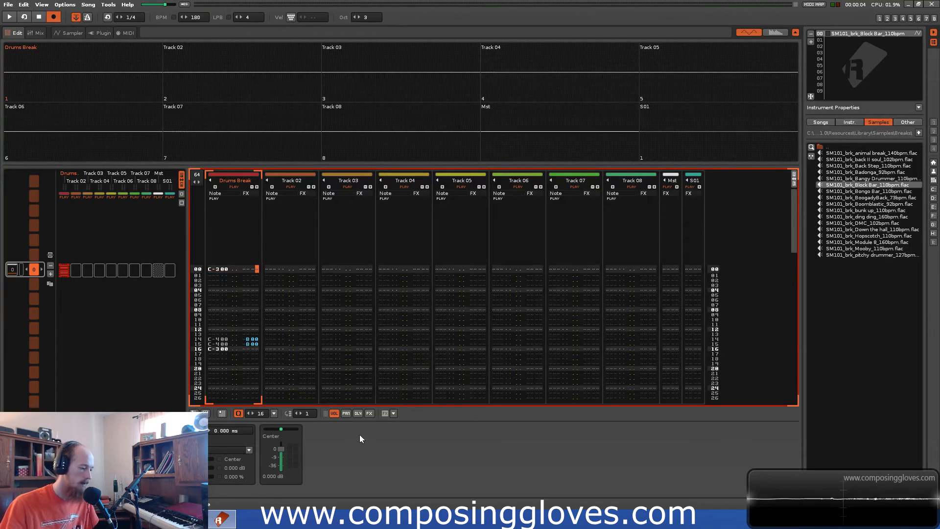
key("space")
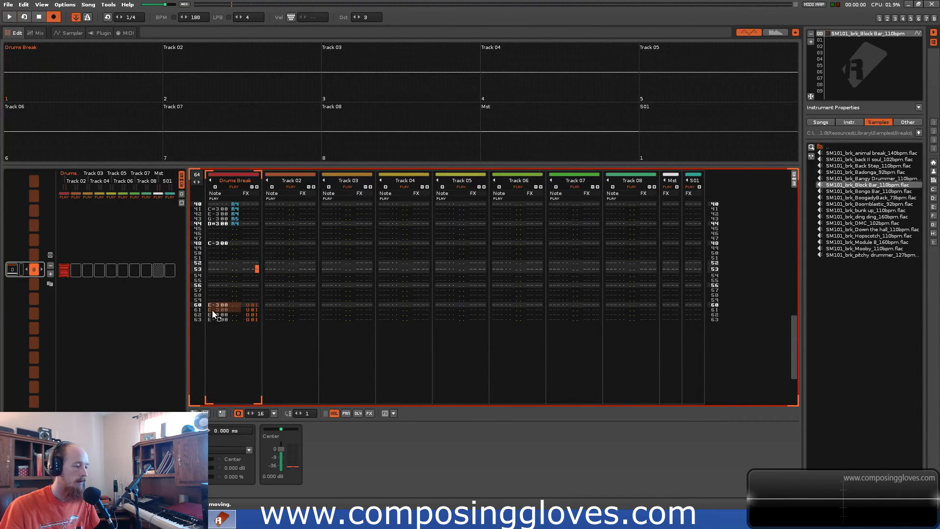
Remove the E-3 notes from lines 61 to 63, keeping only the one on line 60, and play the pattern.
left_click(210, 315)
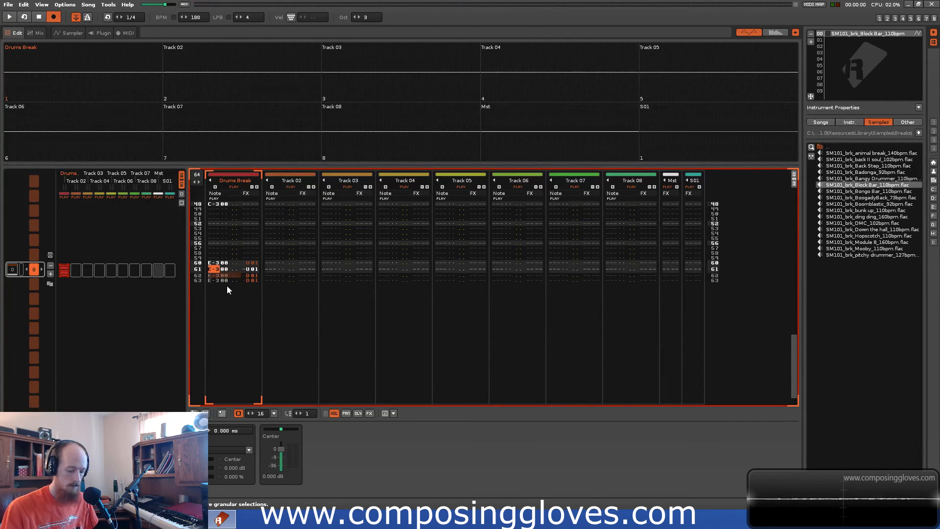
key("space")
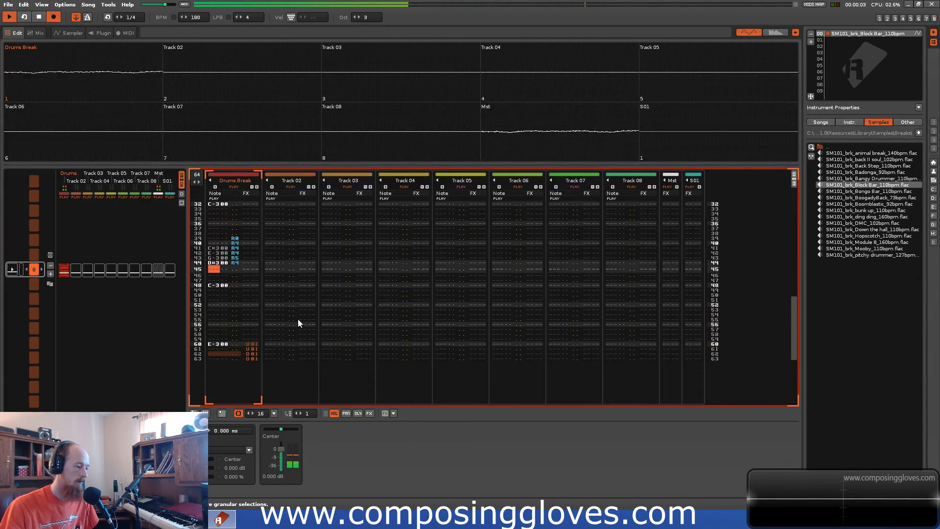
key("space")
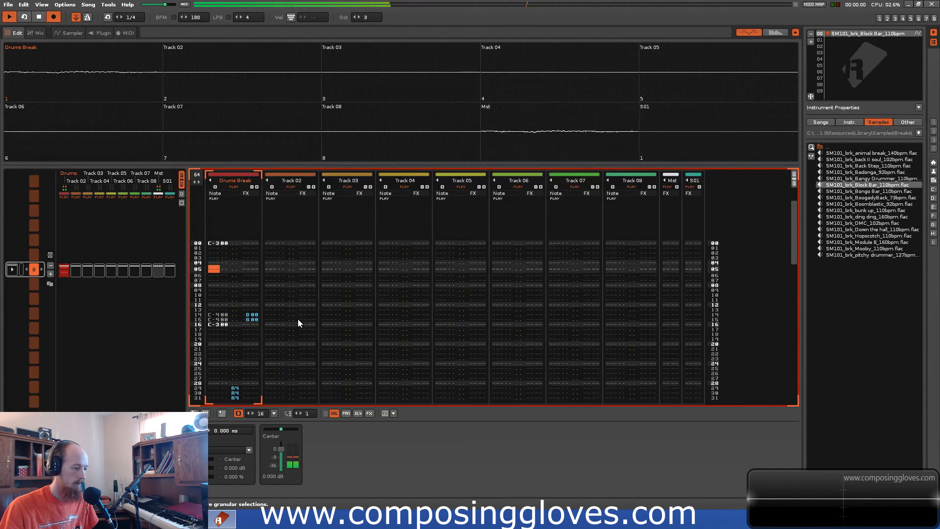
Enter the effect commands U01, U01, D01 and D01 on lines 06 to 09 of the Drums Break track and play it.
left_click(250, 283)
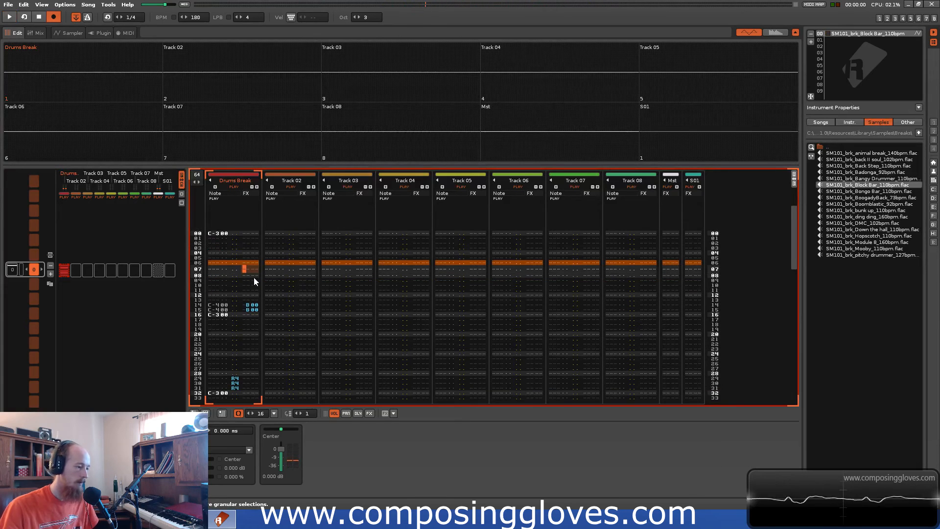
type("udd")
key("Up")
key("Up")
key("Up")
key("Up")
key("Right")
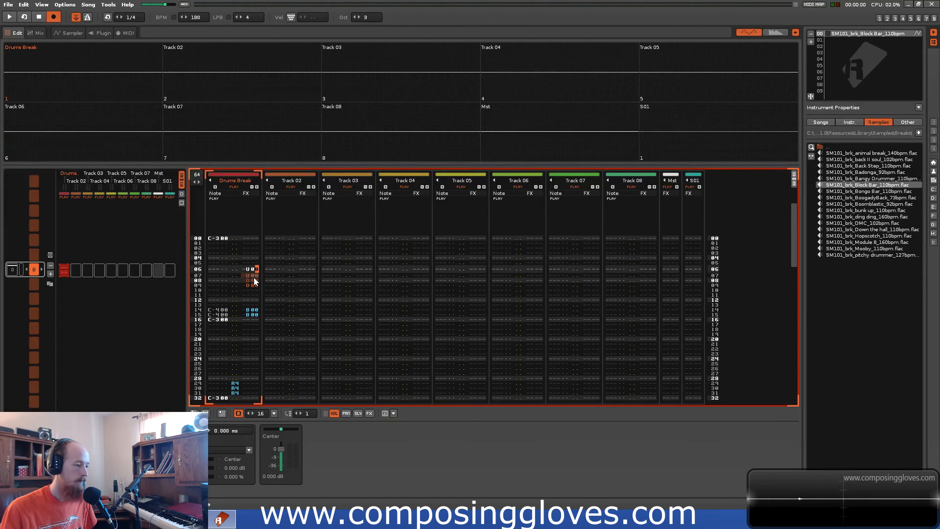
type("1")
key("space")
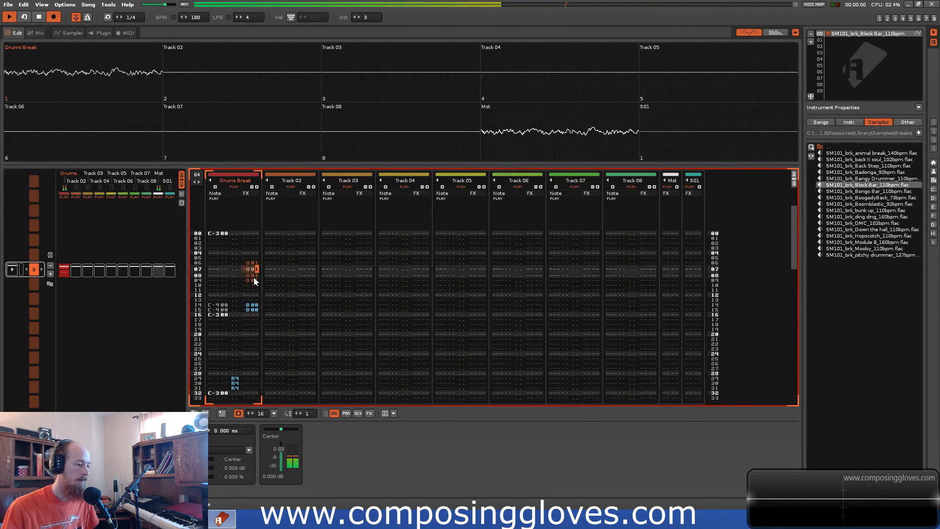
Set the values of the slide commands on lines 06 to 09 to 11 and play the pattern.
key("space")
key("Up")
type("1111")
key("space")
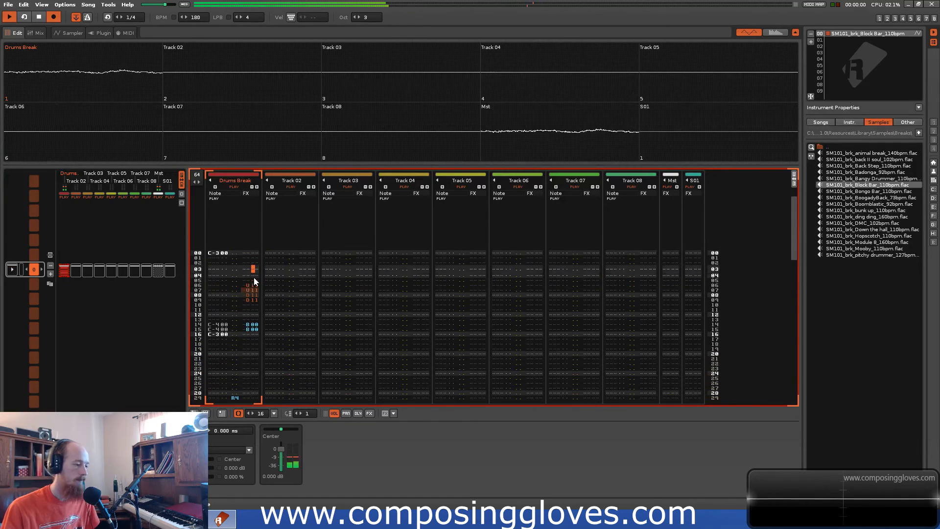
key("space")
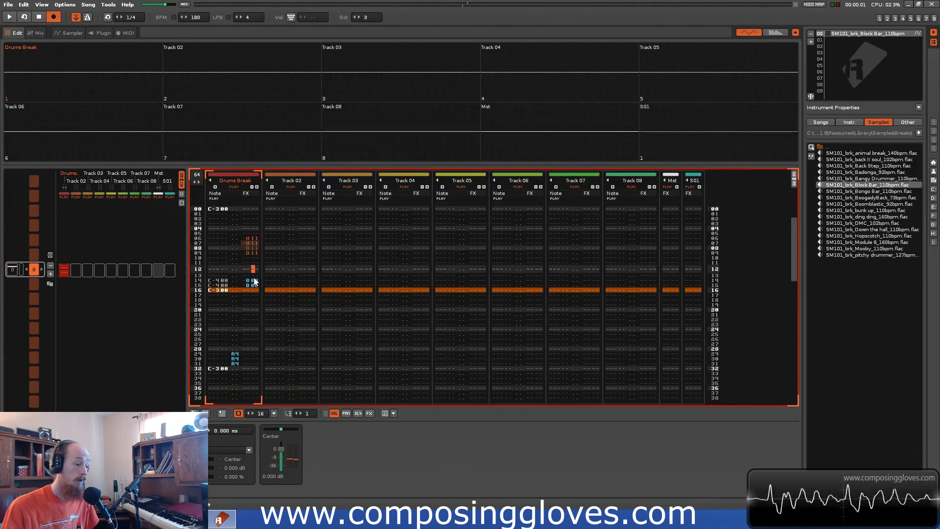
Enter the note E-3 again on lines 61 to 63 of the Drums Break track.
key("Up")
key("Up")
key("Up")
key("Up")
key("Up")
key("Up")
key("Up")
key("Up")
key("Up")
key("Up")
key("Up")
key("Up")
key("Up")
key("Up")
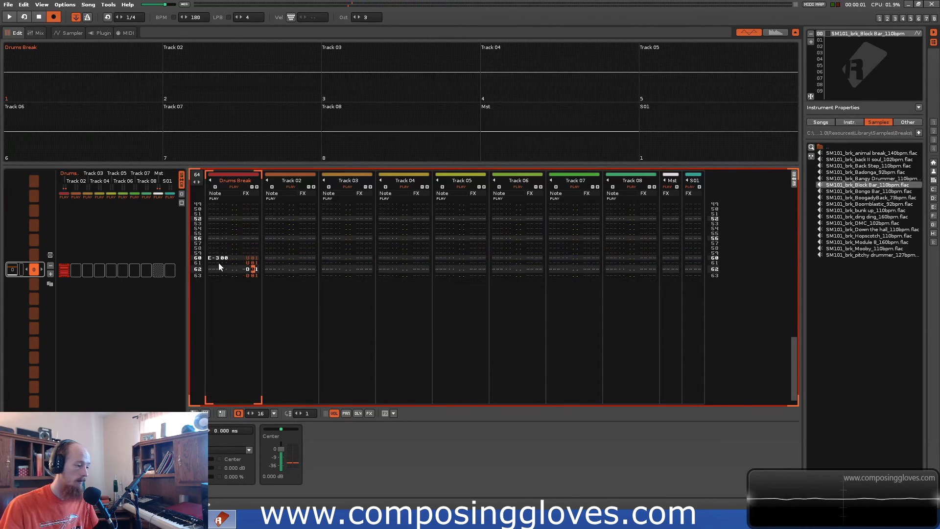
left_click(215, 265)
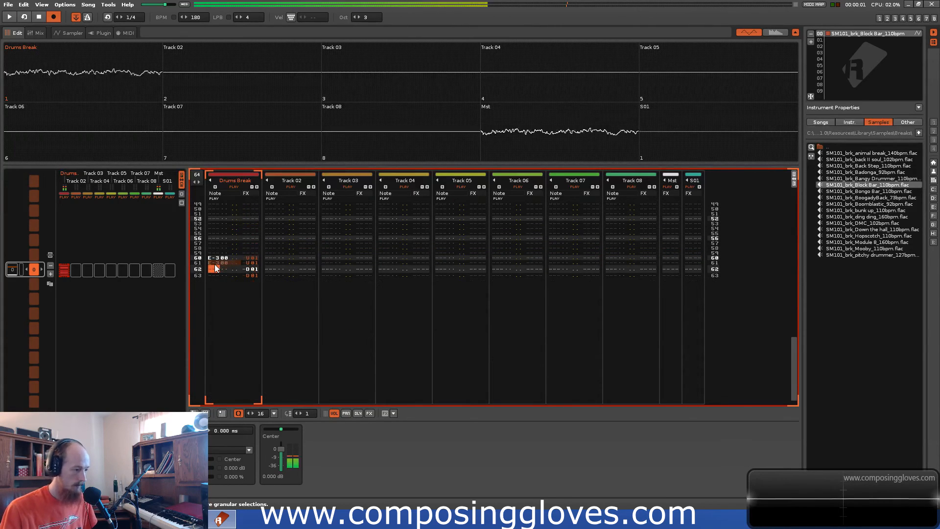
key("Down")
key("Down")
key("Down")
key("Up")
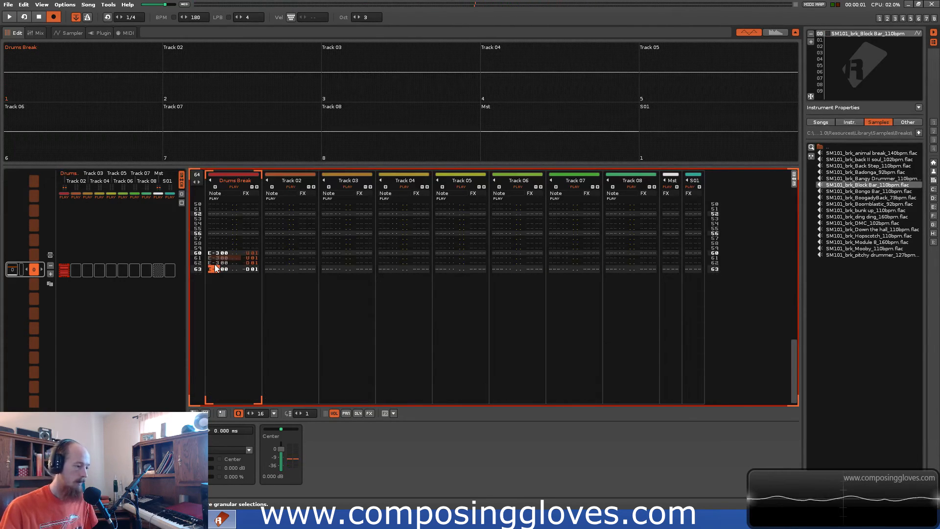
Set the values of the U and D commands on lines 60 to 63 to 61 and play the pattern.
key("Right")
key("Right")
key("Right")
key("Up")
key("Up")
key("Up")
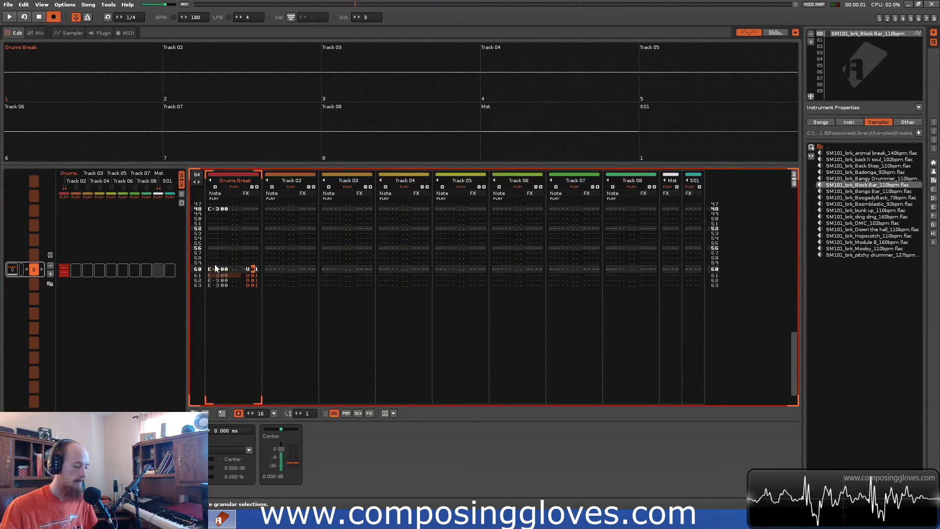
key("Down")
key("Down")
key("Down")
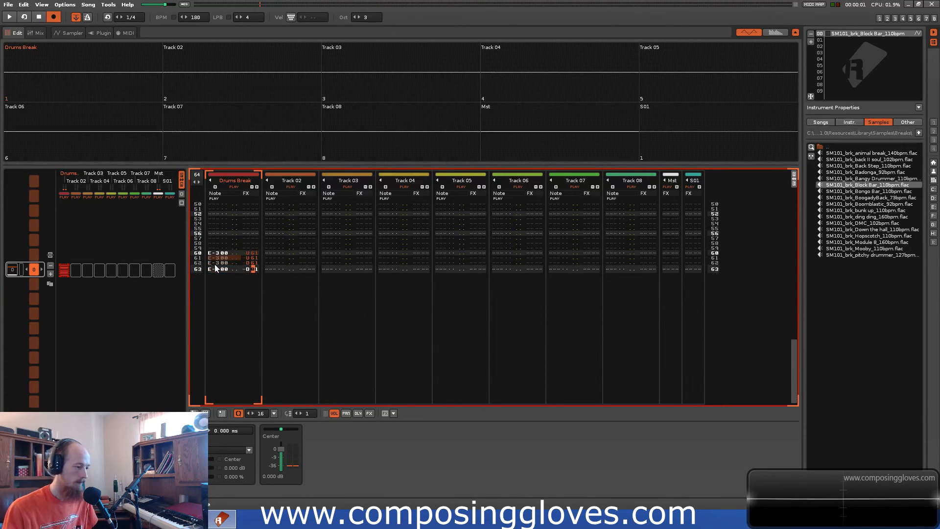
key("space")
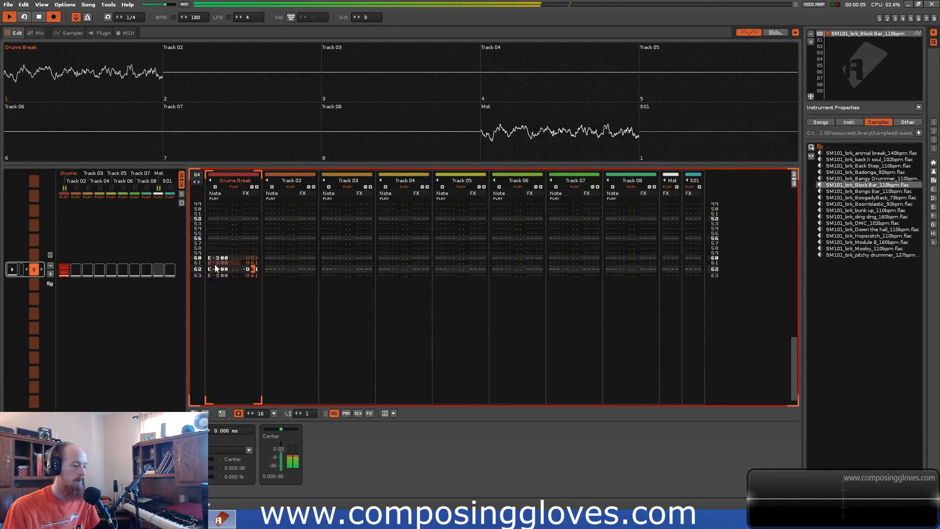
key("space")
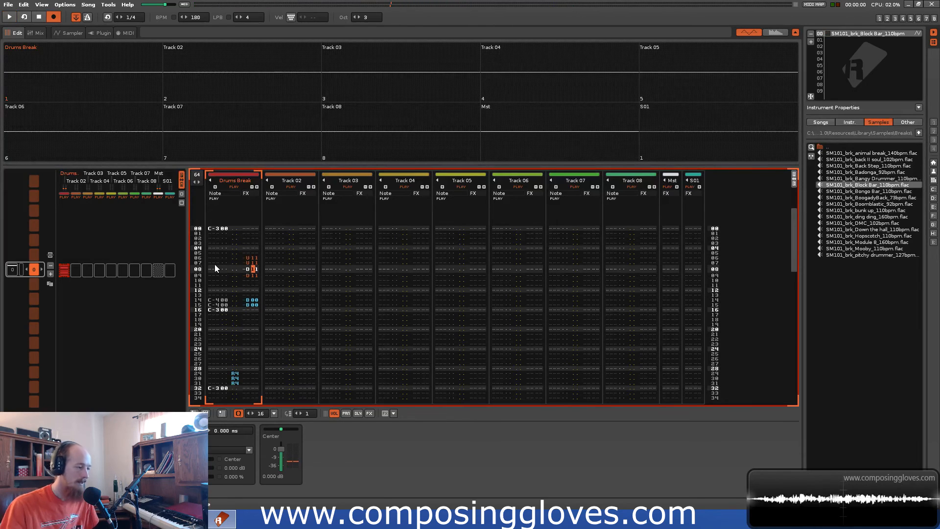
Play the pattern with the sliced break's waveform open in the sampler, then review the finished pattern in the pattern editor.
scroll(225, 315, "down", 8)
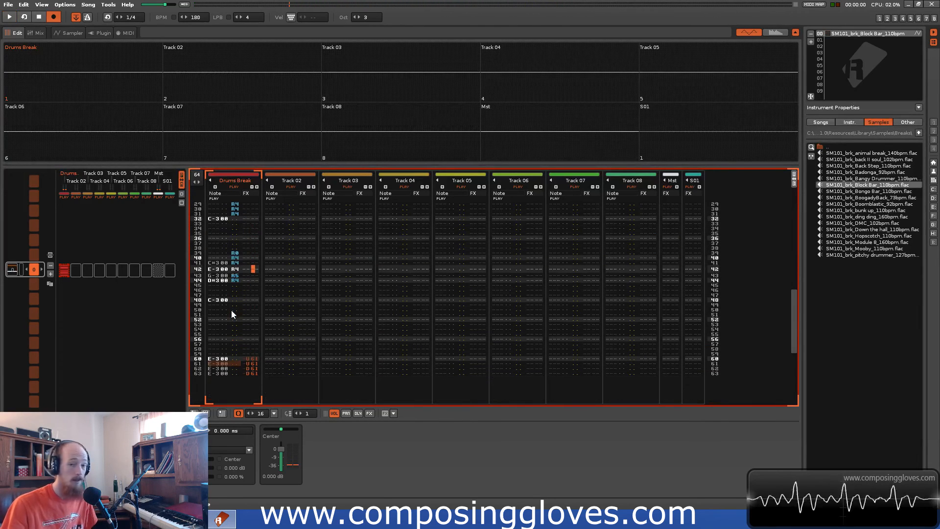
left_click(219, 325)
scroll(222, 286, "up", 1)
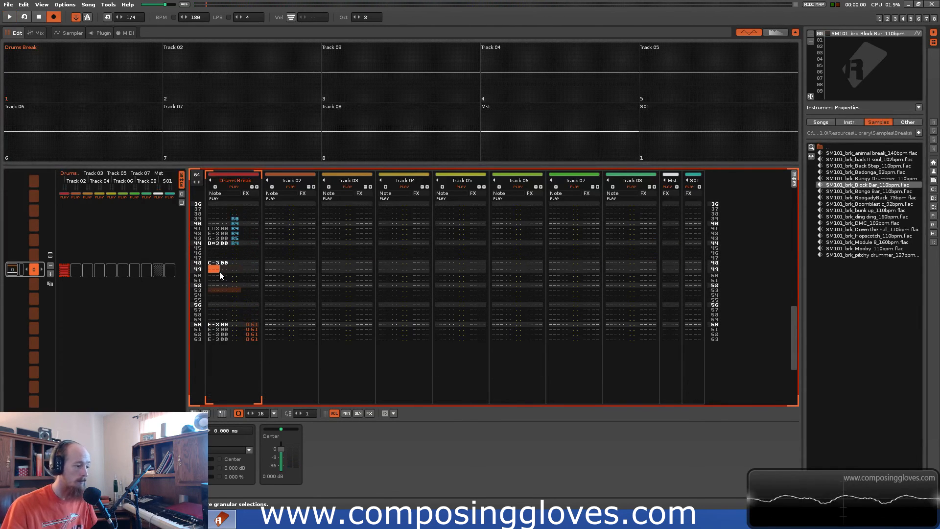
left_click(69, 33)
key("space")
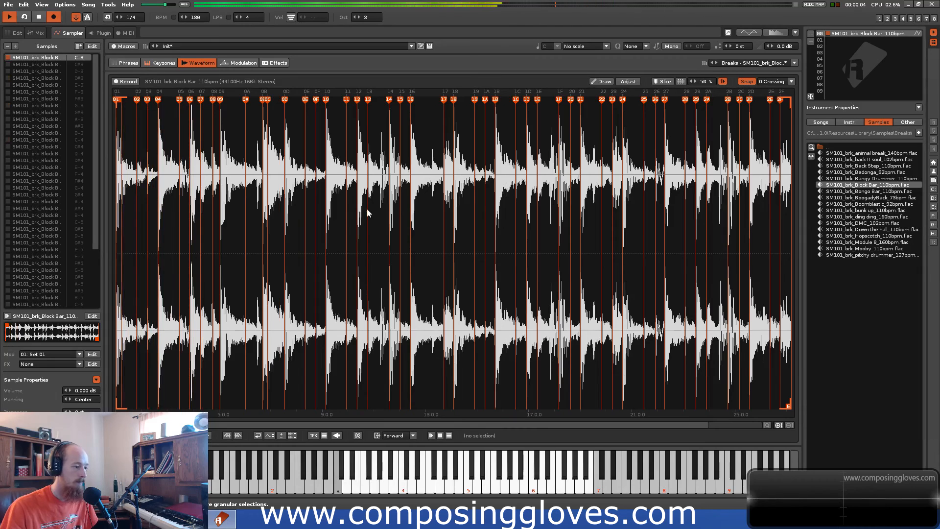
key("space")
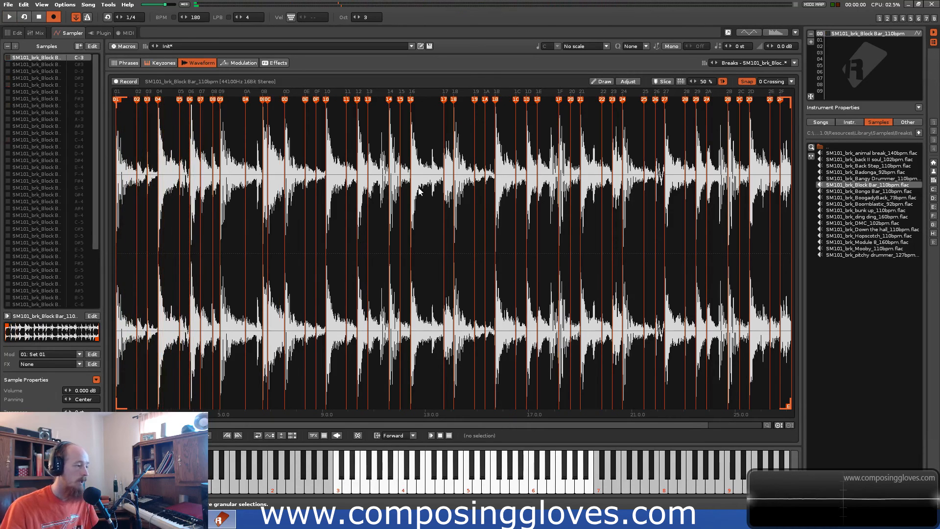
left_click(15, 33)
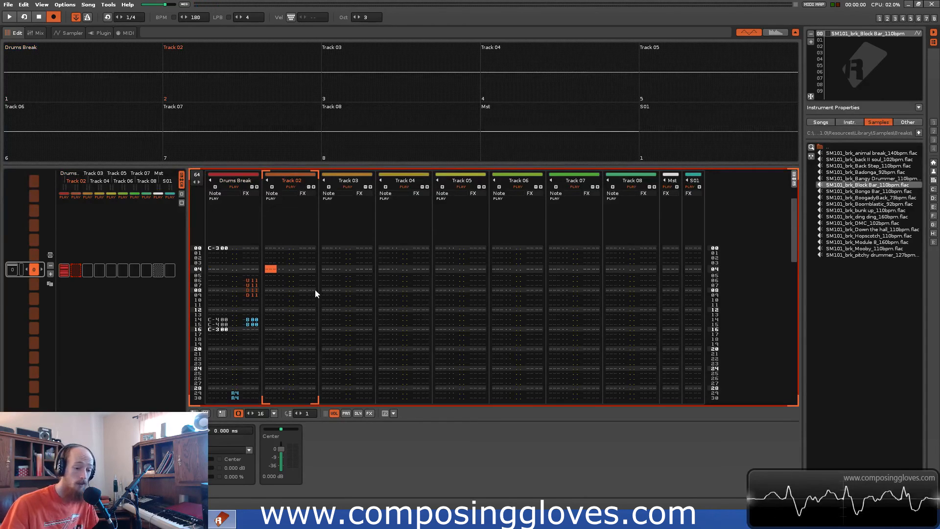
scroll(198, 304, "down", 10)
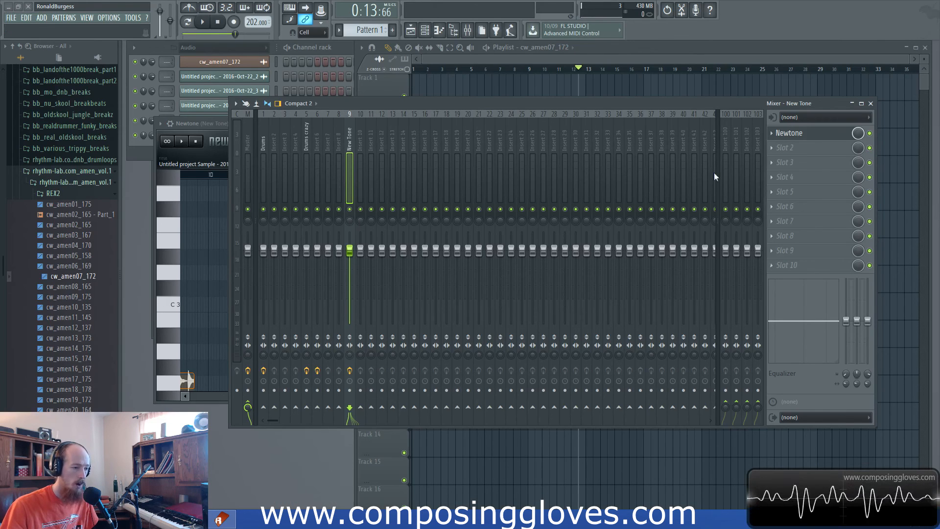
Switch to FL Studio and move the mixer window down to uncover the Newtone editor and the playlist.
left_click_drag(578, 103, 576, 205)
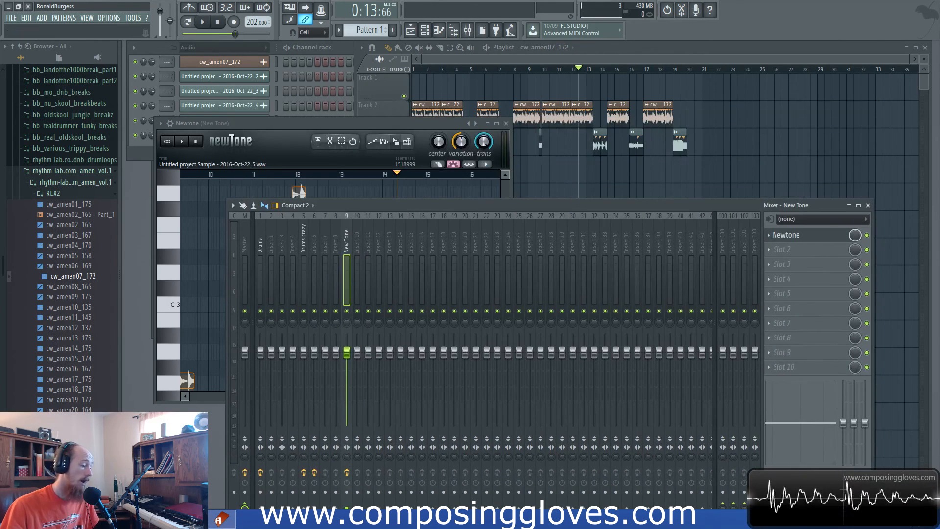